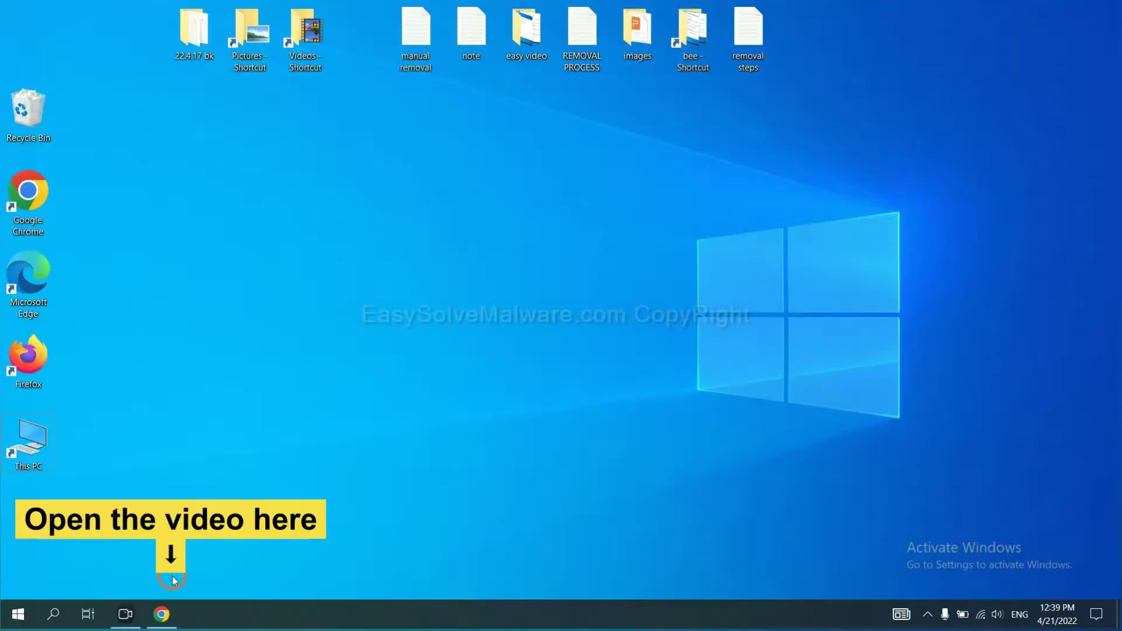
# Step: Download the SpyHunter for Windows installer from the easysolvemalware.com removal guide in Chrome
pyautogui.click(173, 613)
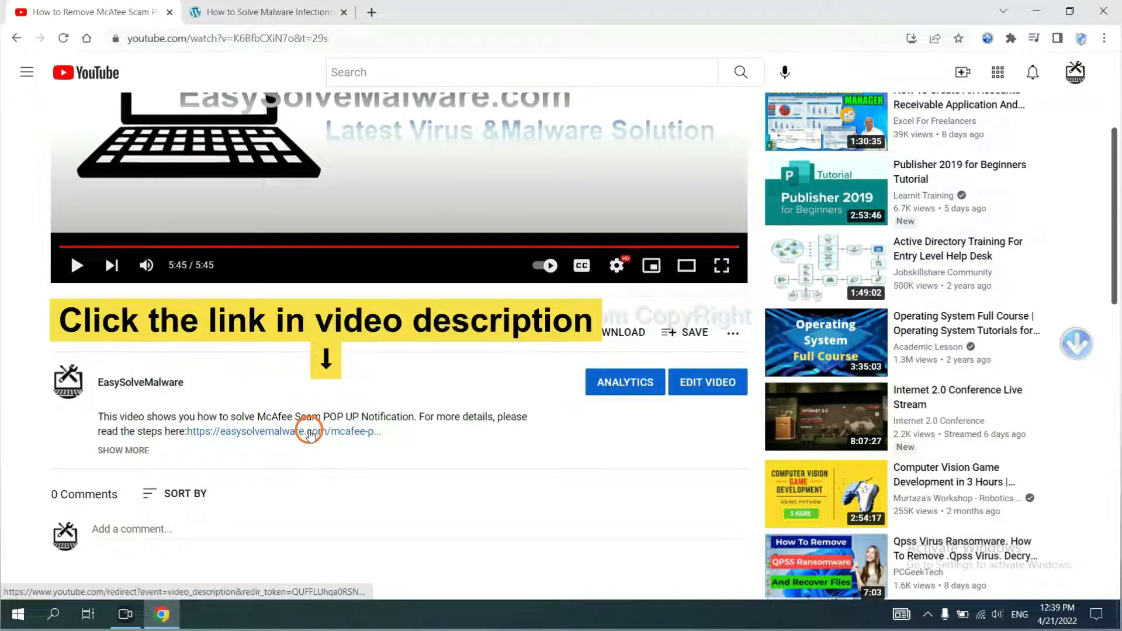
pyautogui.click(287, 5)
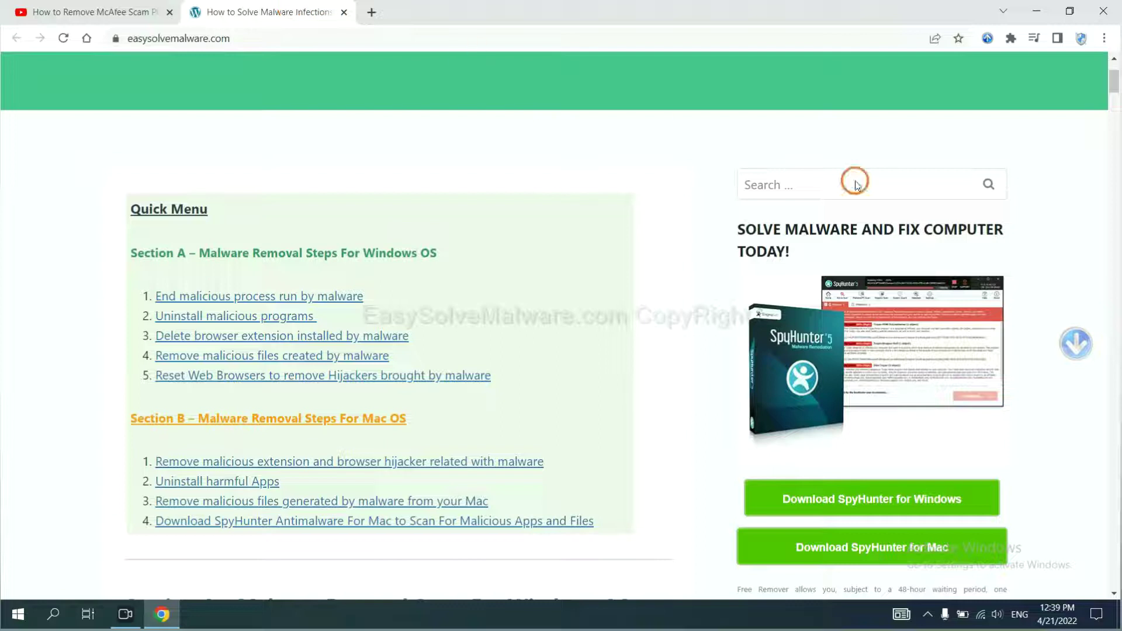
pyautogui.scroll(-2, 1114, 292)
pyautogui.scroll(-2, 1115, 298)
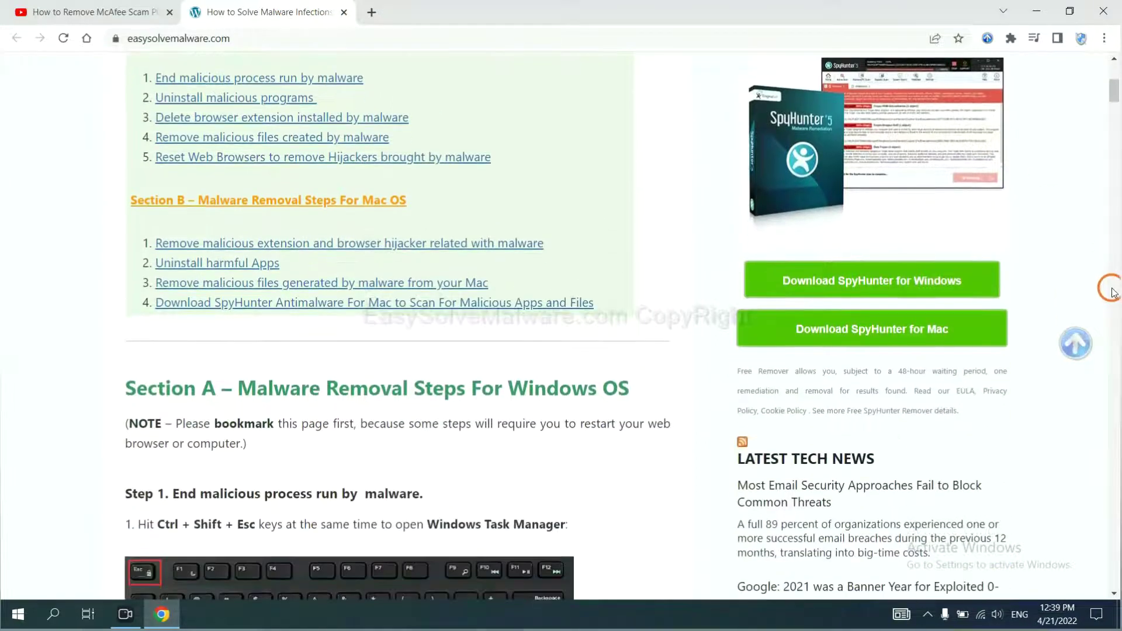
pyautogui.click(961, 277)
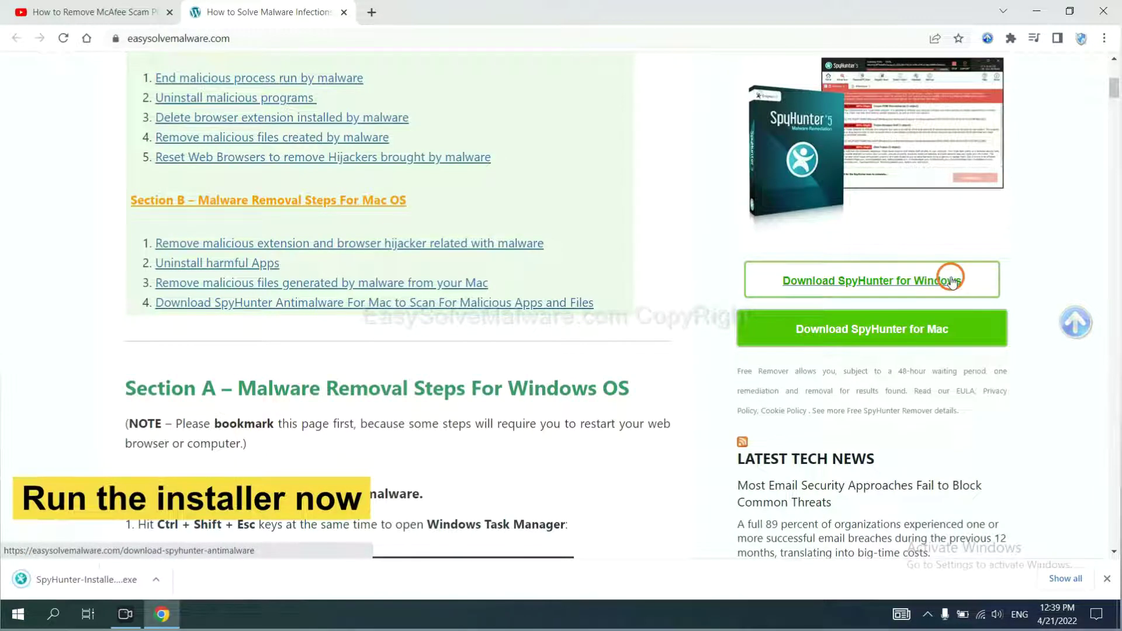
# Step: Install SpyHunter 5 in English, accepting the EULA and finishing setup to reach the welcome screen
pyautogui.click(72, 581)
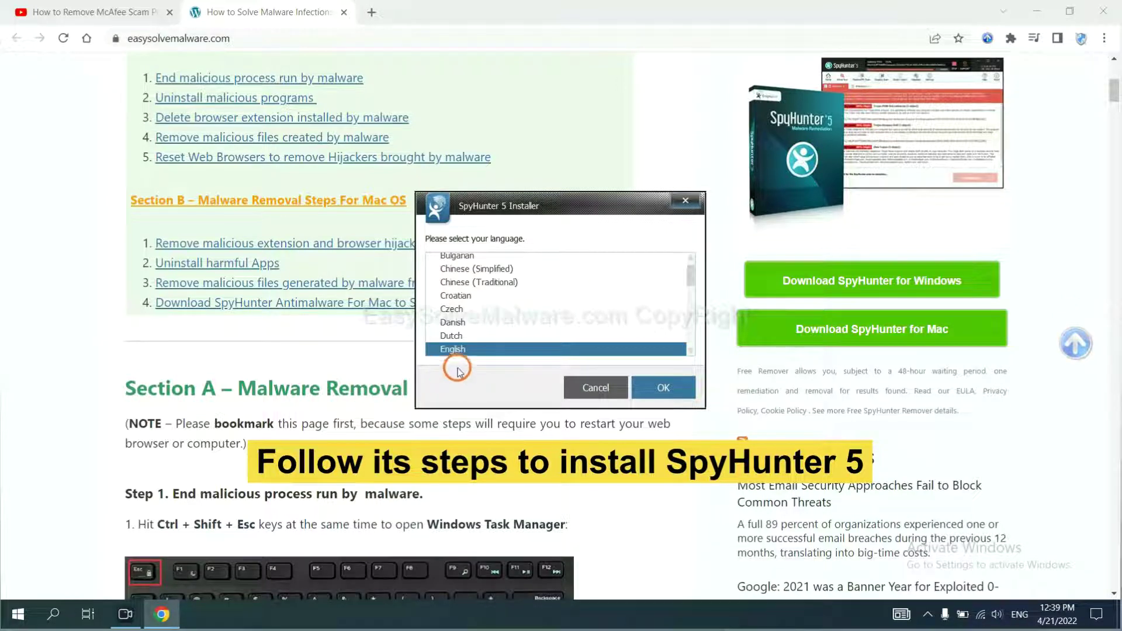
pyautogui.click(648, 386)
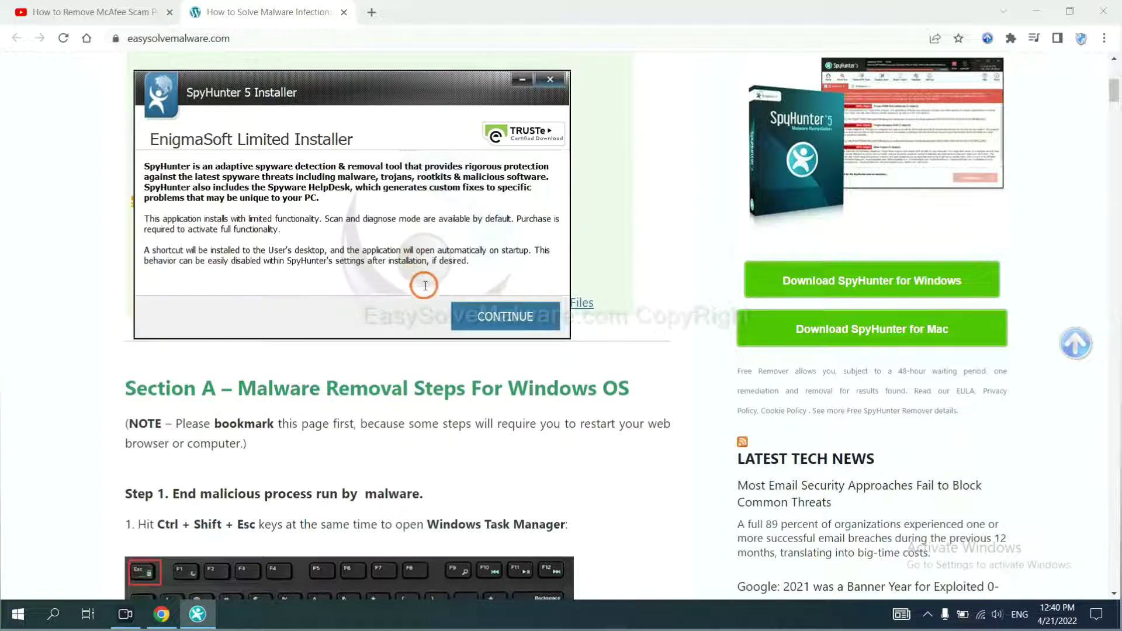
pyautogui.click(478, 321)
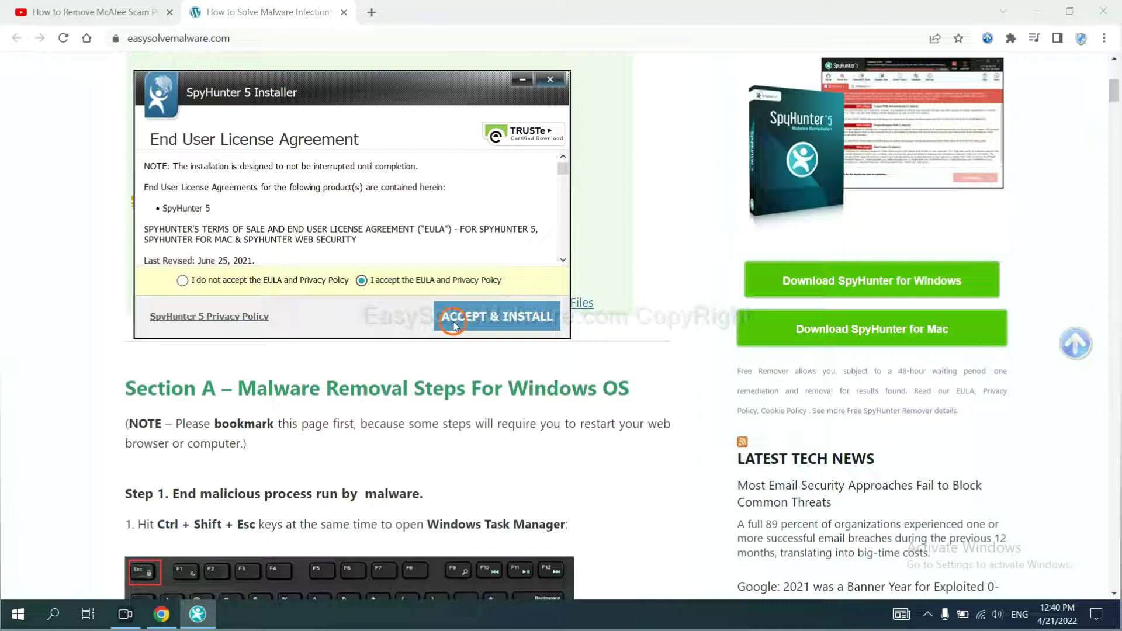
pyautogui.click(455, 324)
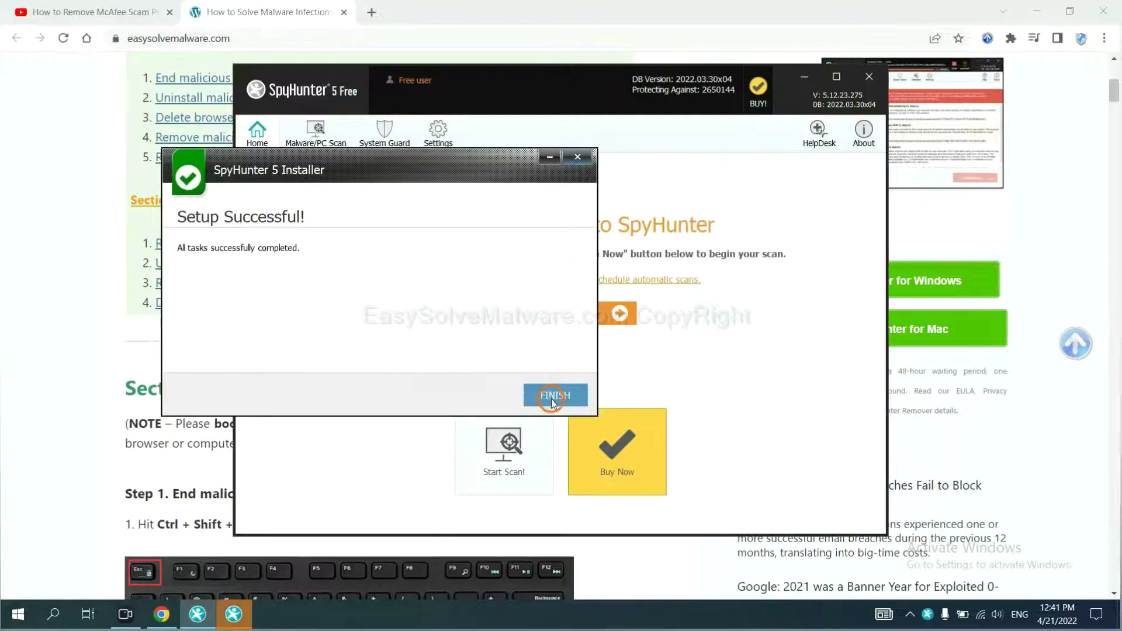
pyautogui.click(553, 395)
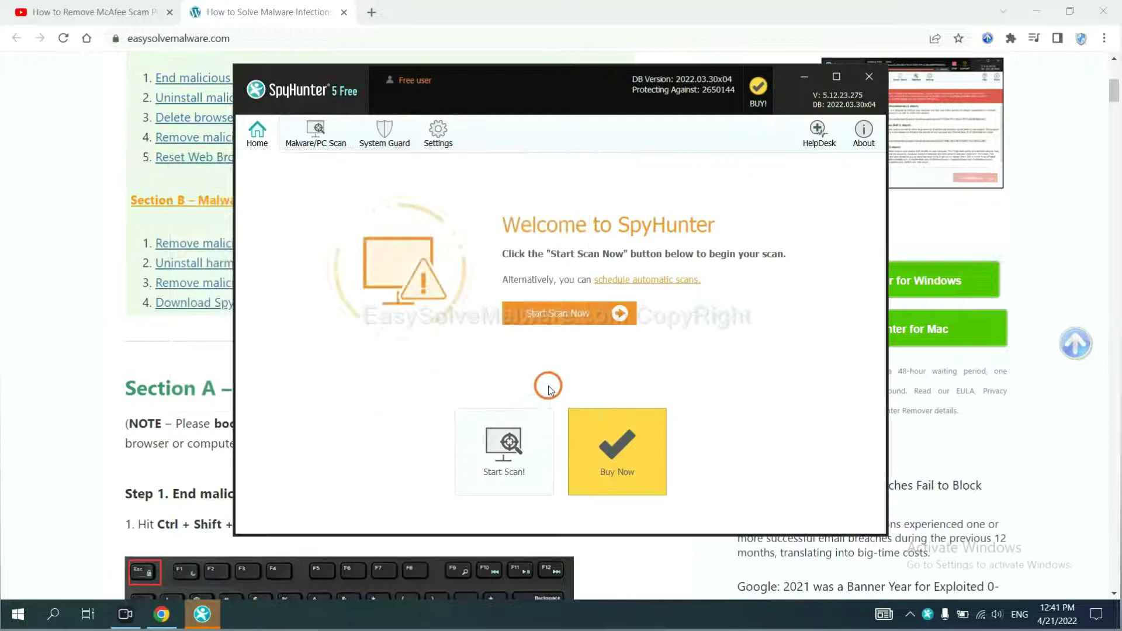
# Step: Run a SpyHunter 5 scan and skip past the Unknown Objects page
pyautogui.click(552, 317)
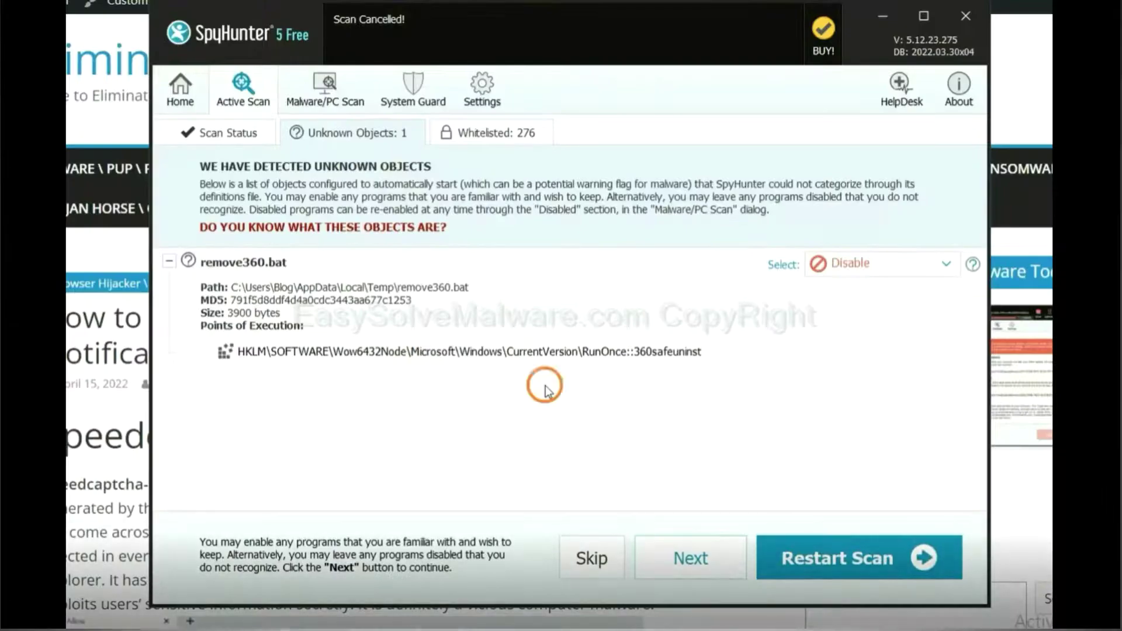
pyautogui.click(690, 560)
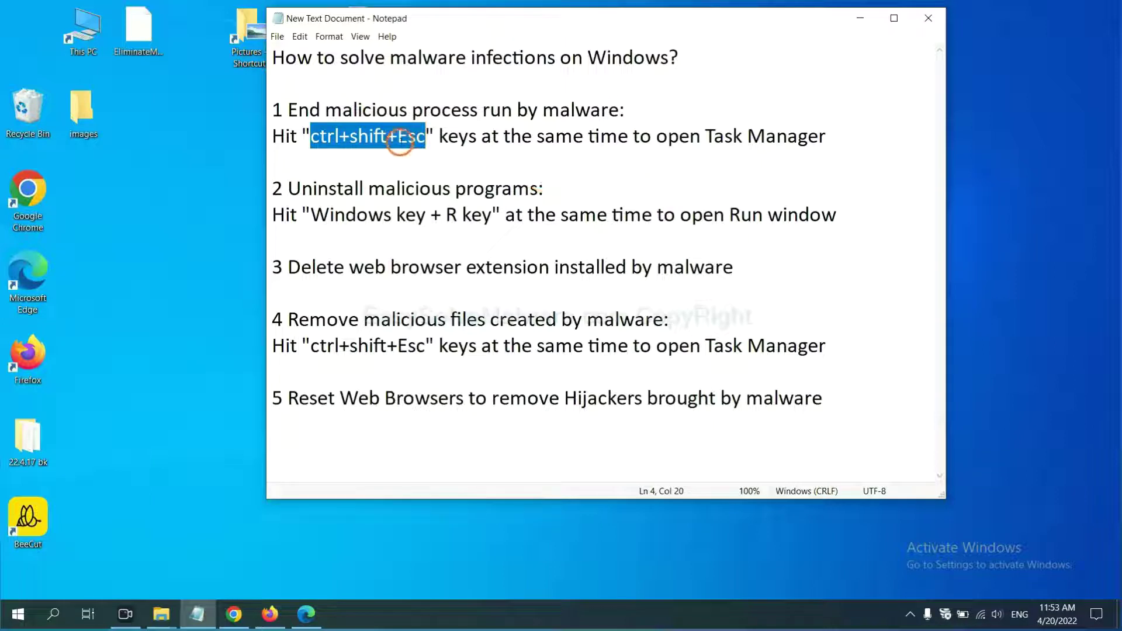
# Step: Following the notes' Ctrl+Shift+Esc tip, end Usermode Font Driver Host in Task Manager, then close it
pyautogui.moveTo(425, 138); pyautogui.dragTo(306, 138)
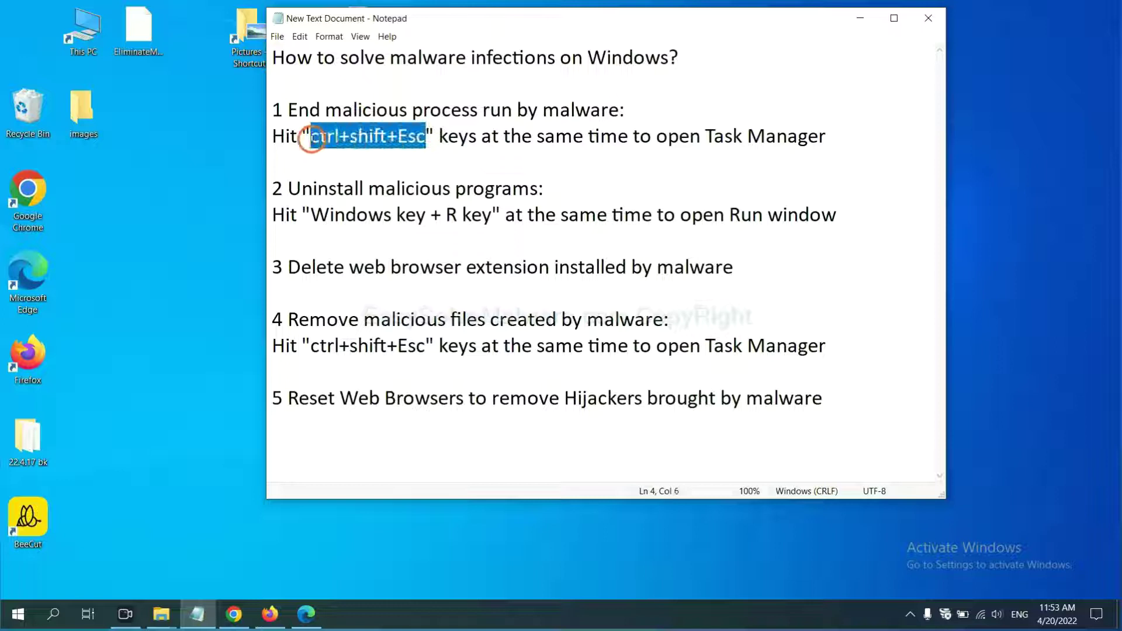
pyautogui.hotkey('ctrl', 'shift', 'Escape')
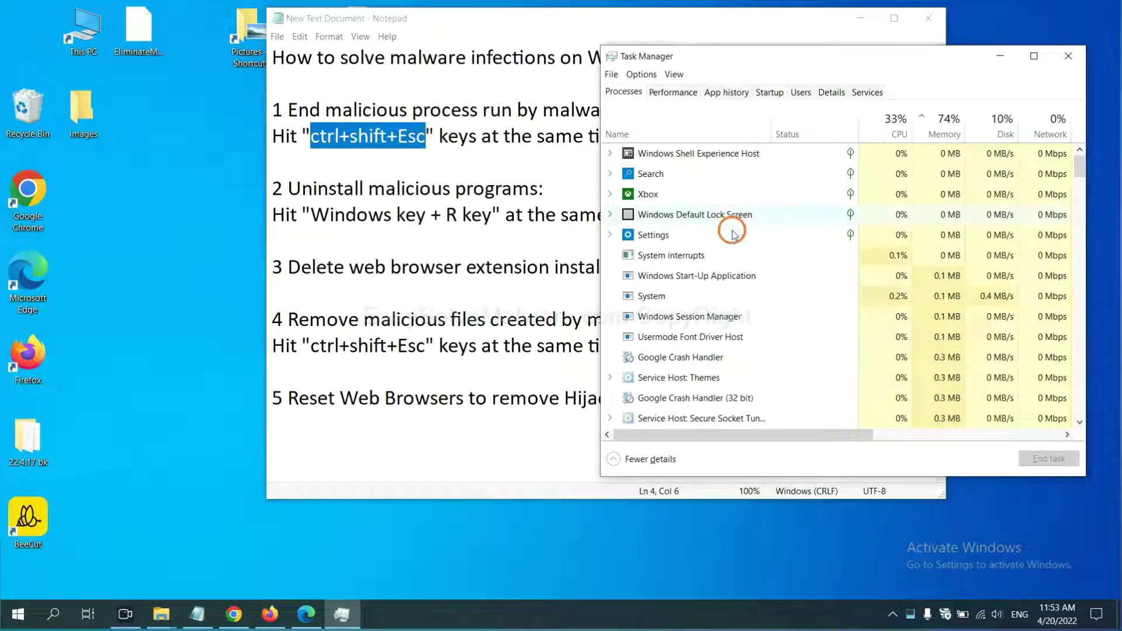
pyautogui.click(749, 295)
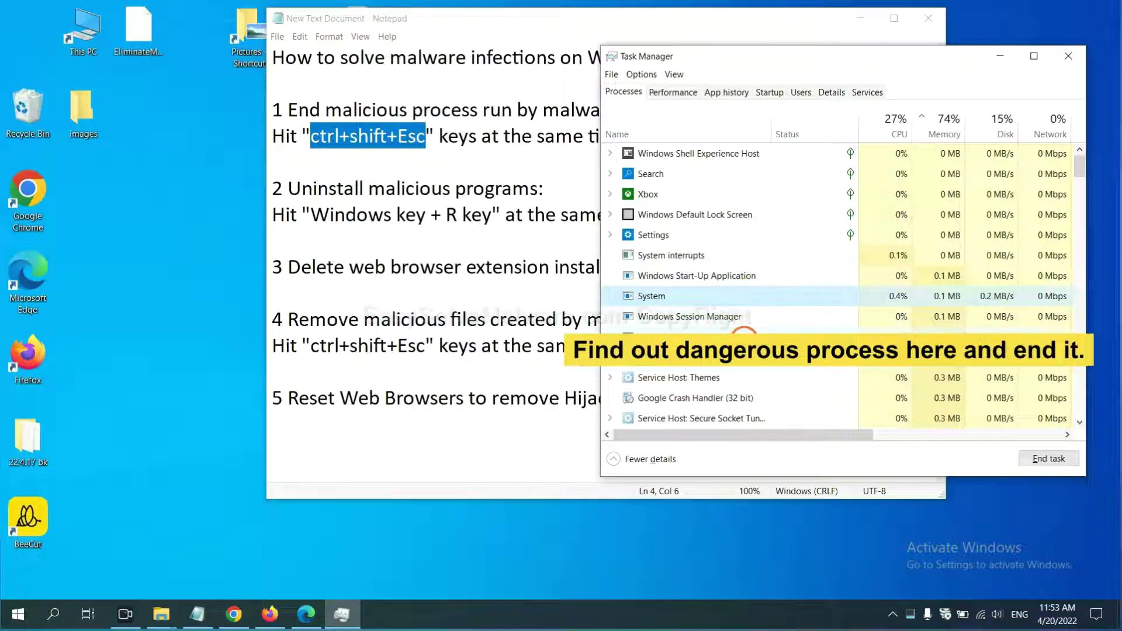
pyautogui.click(745, 336)
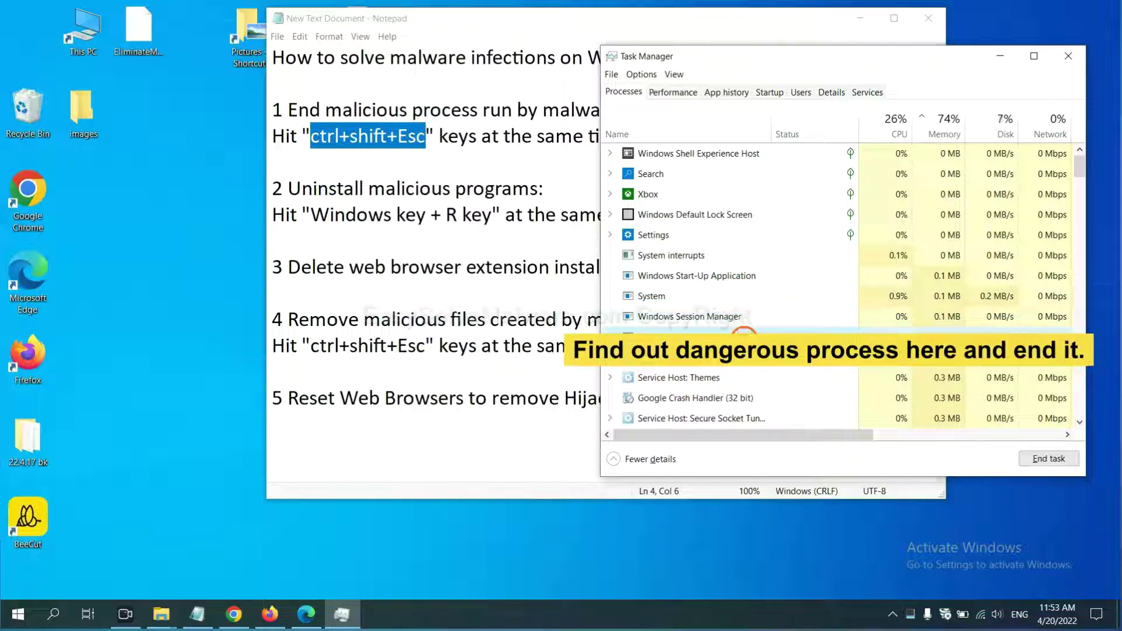
pyautogui.click(1060, 460)
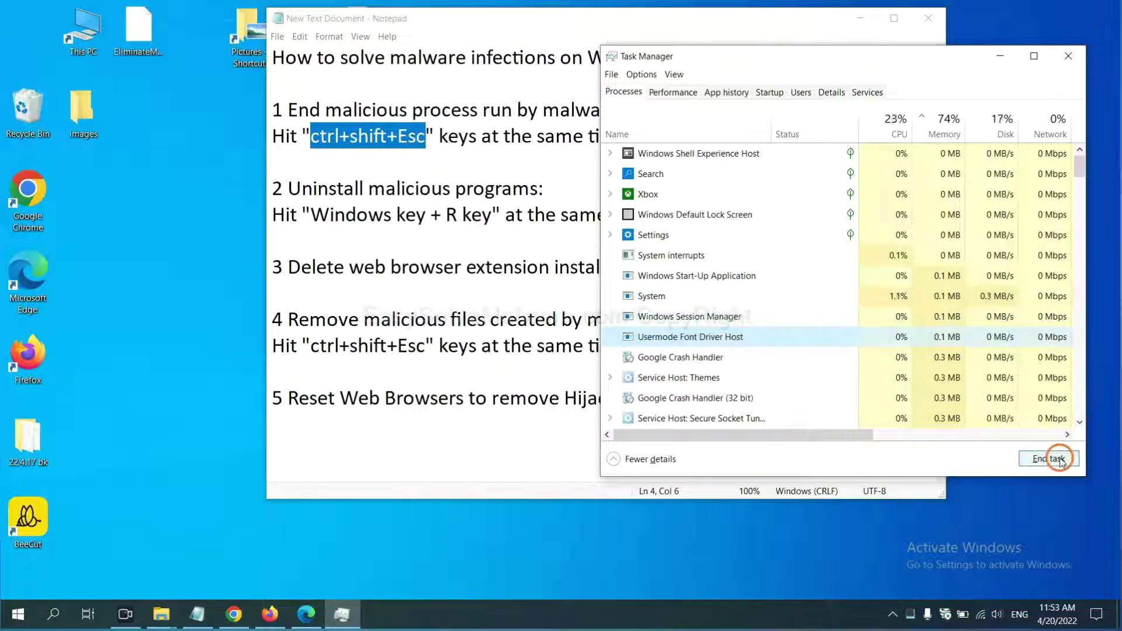
pyautogui.click(1064, 58)
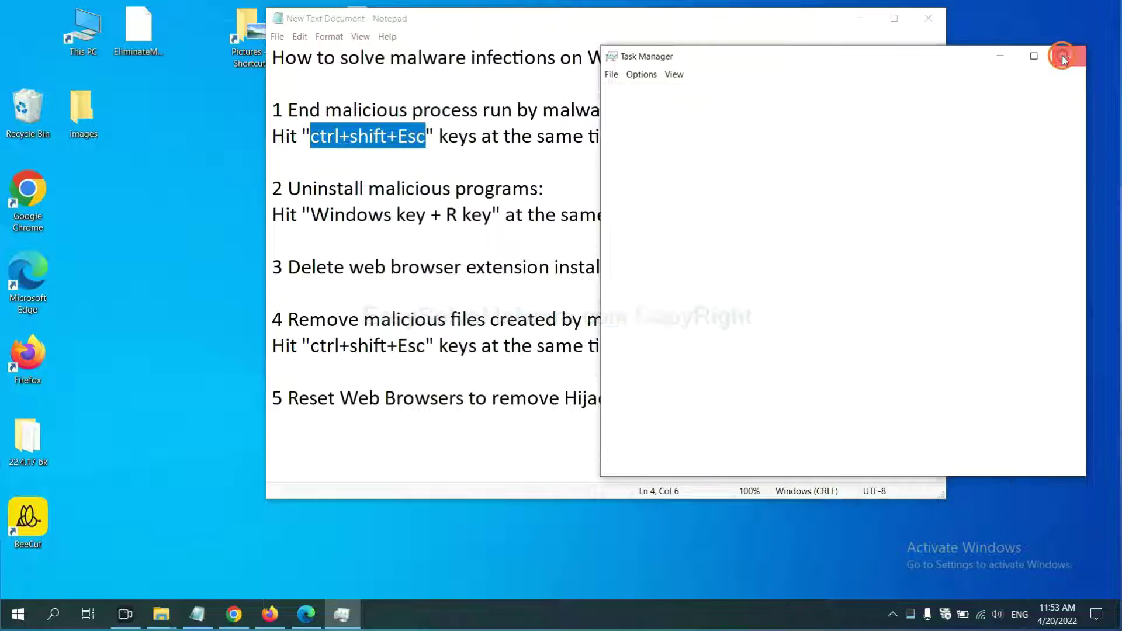
pyautogui.click(699, 200)
pyautogui.click(514, 210)
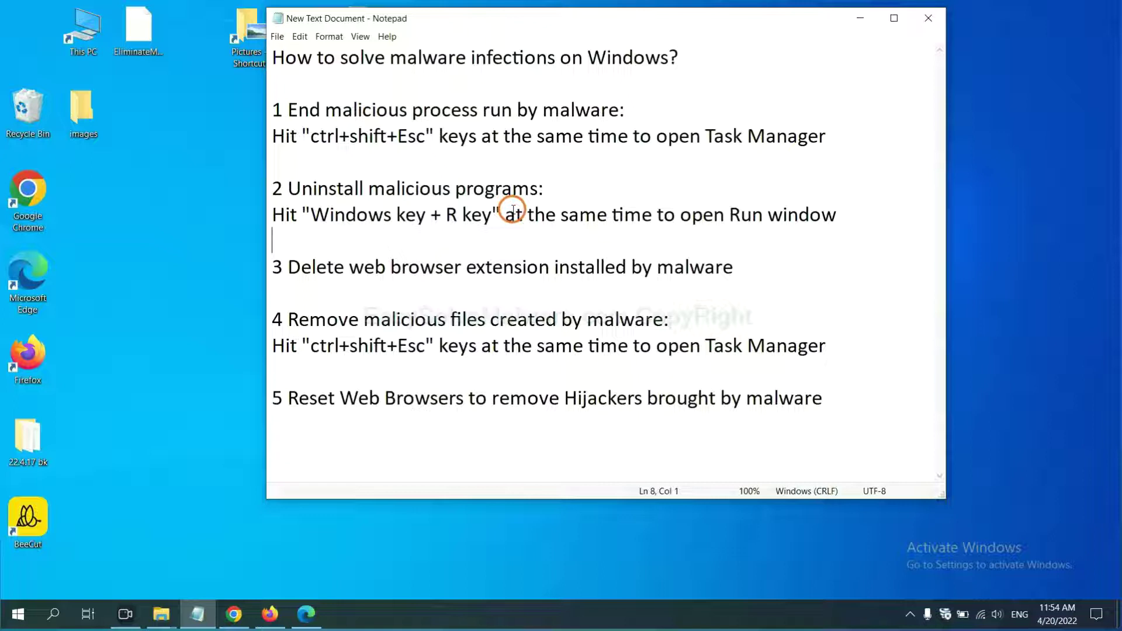
# Step: Run 'control panel' from the Win+R Run dialog to open Control Panel
pyautogui.moveTo(308, 219); pyautogui.dragTo(488, 227)
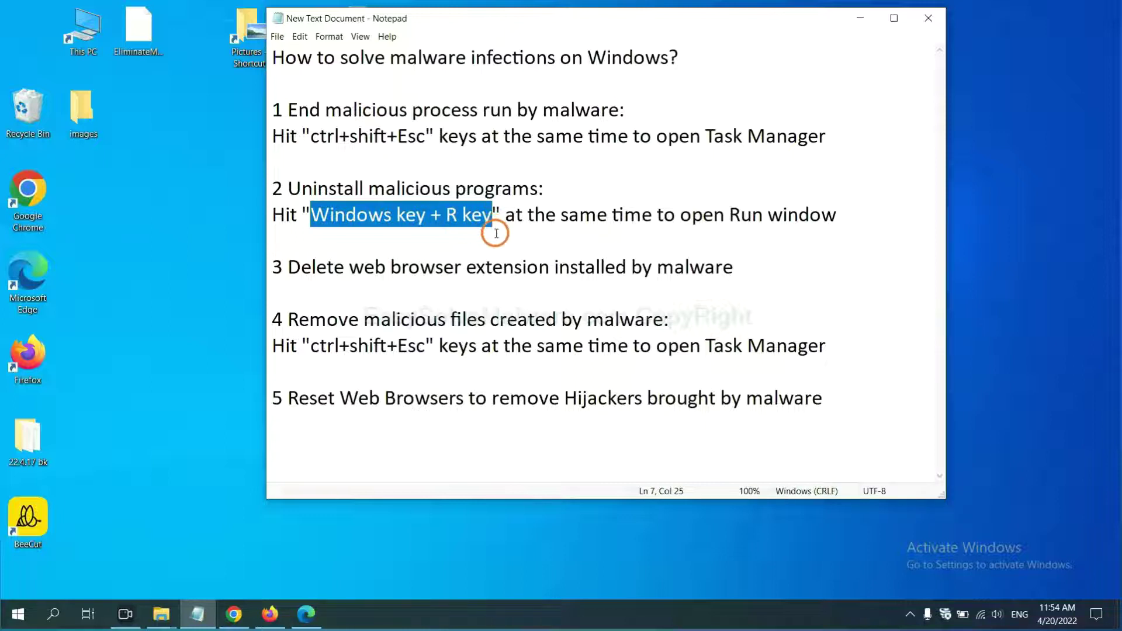
pyautogui.press('super+r')
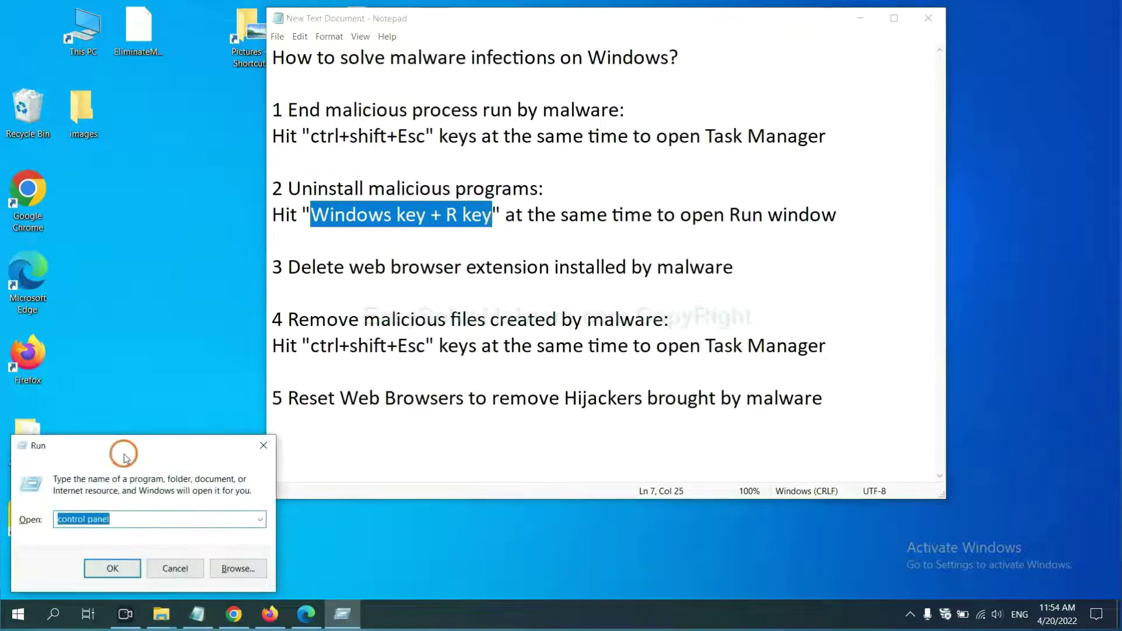
pyautogui.moveTo(126, 457); pyautogui.dragTo(856, 196)
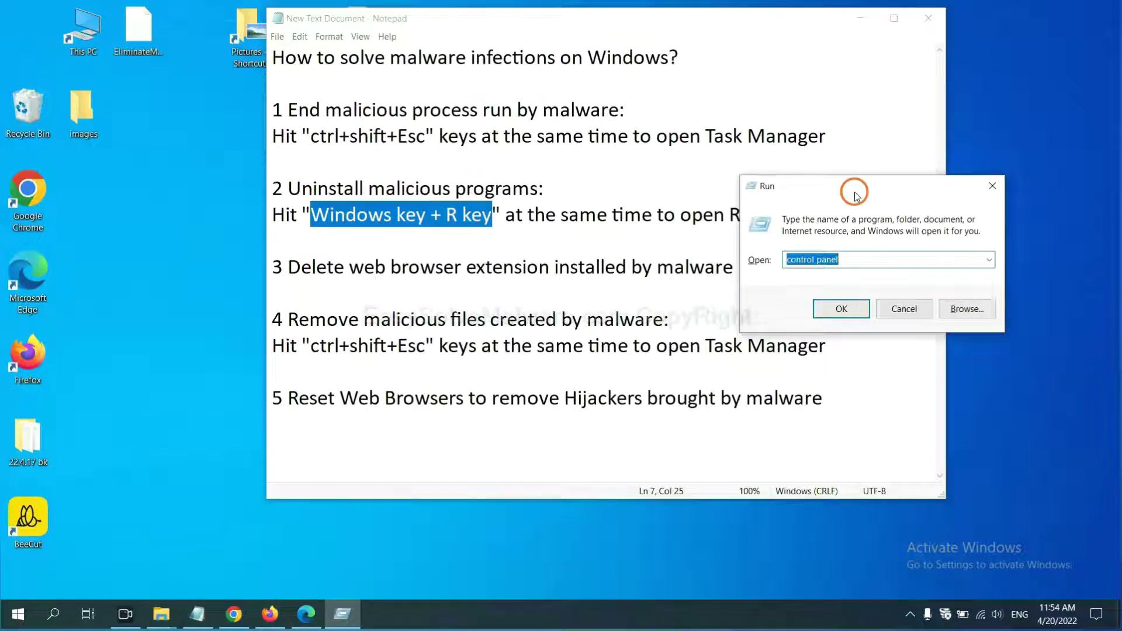
pyautogui.click(864, 258)
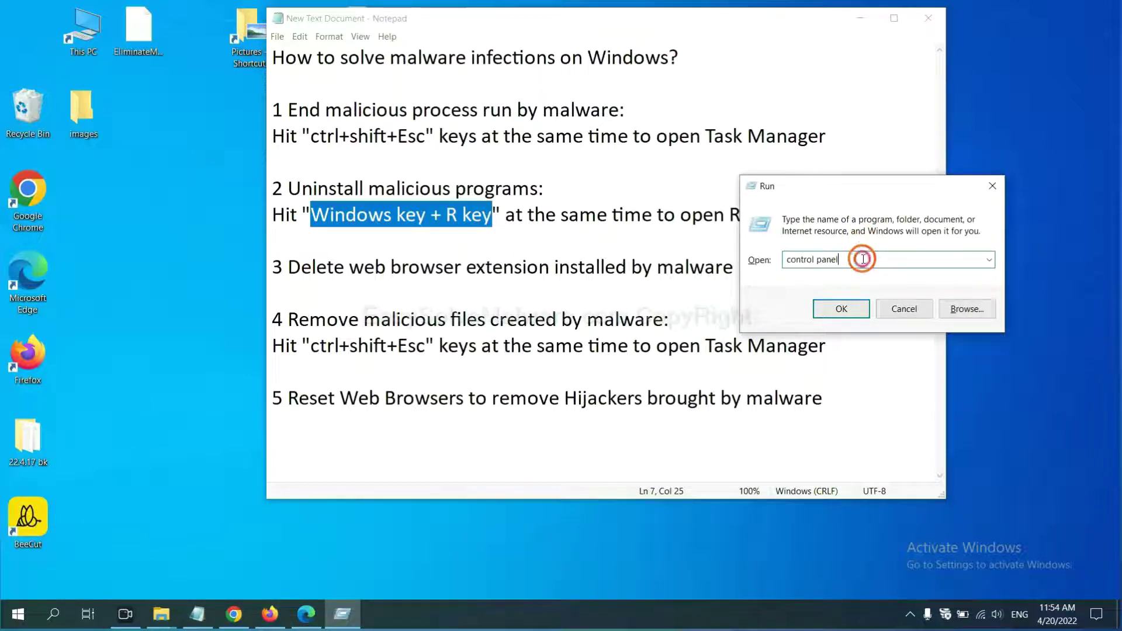
pyautogui.doubleClick(799, 259)
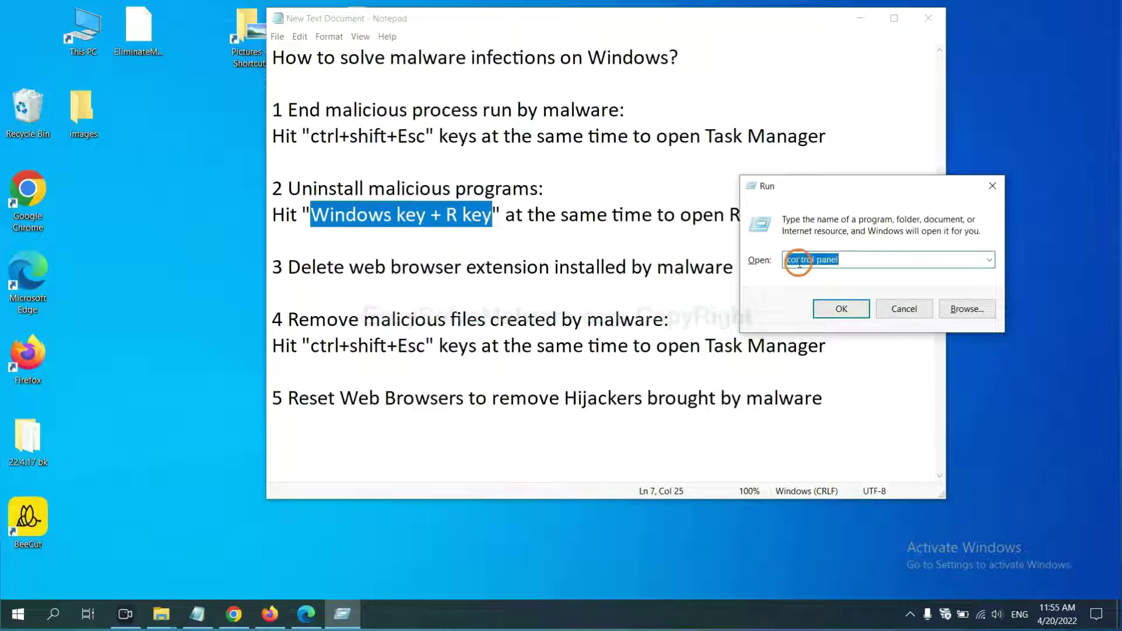
pyautogui.click(842, 321)
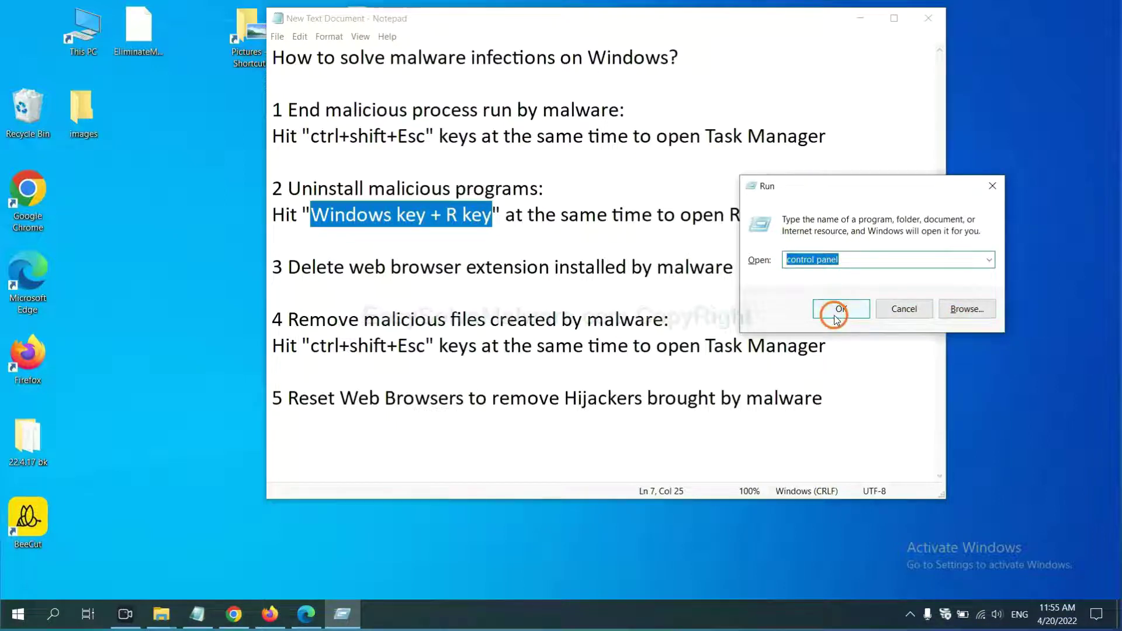
pyautogui.click(842, 320)
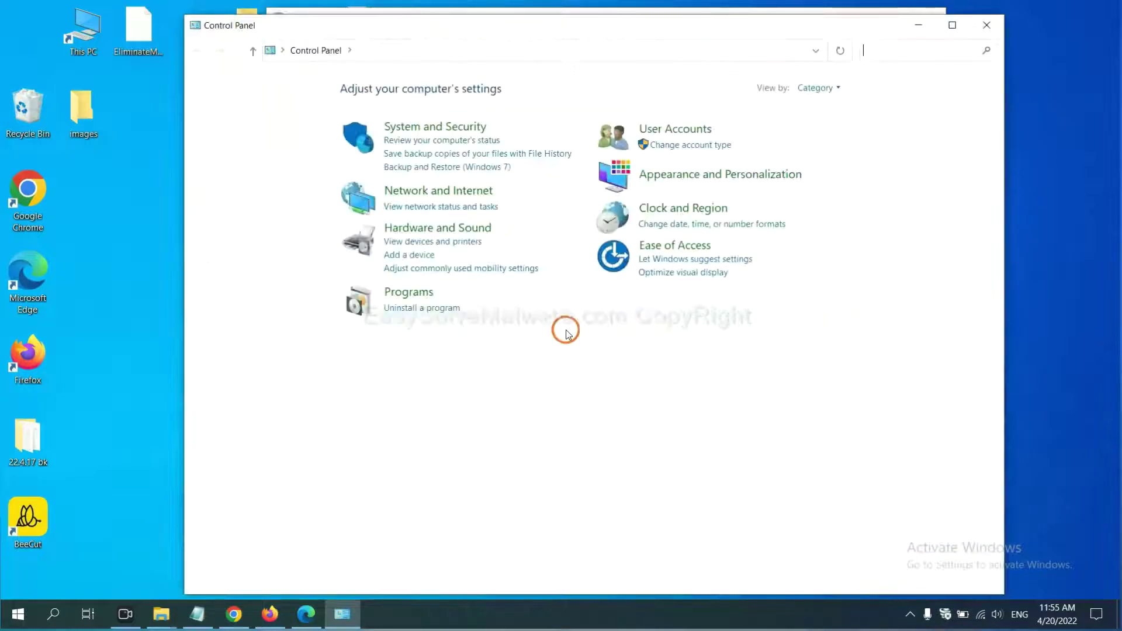
# Step: Open Programs and Features, inspect Xiph.Org Open Codecs, then close the window
pyautogui.click(443, 315)
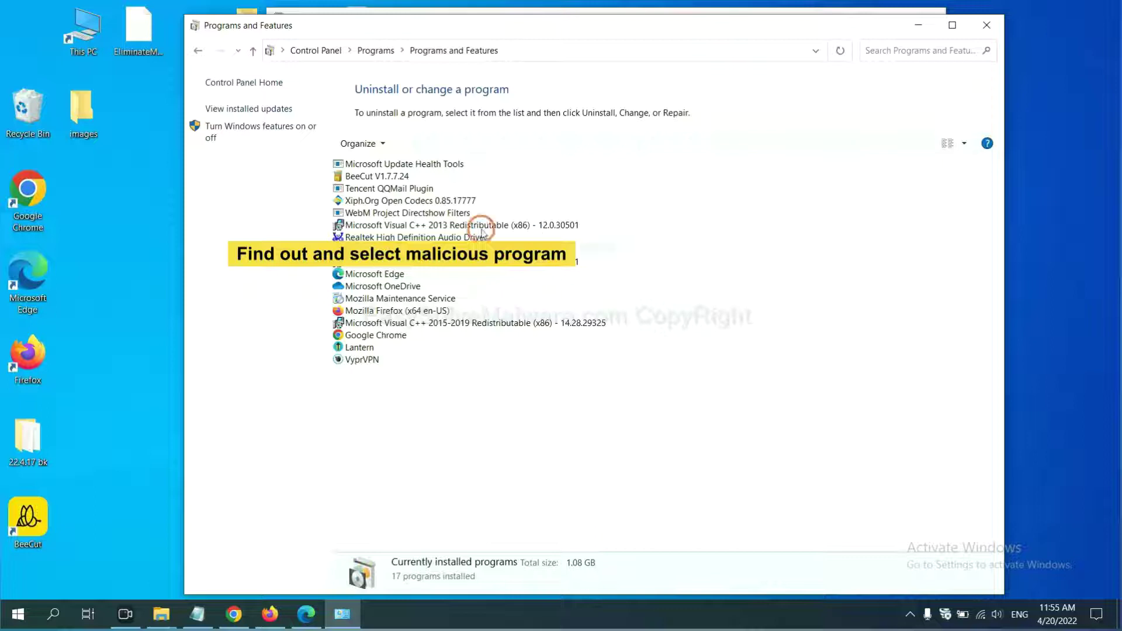
pyautogui.click(440, 200)
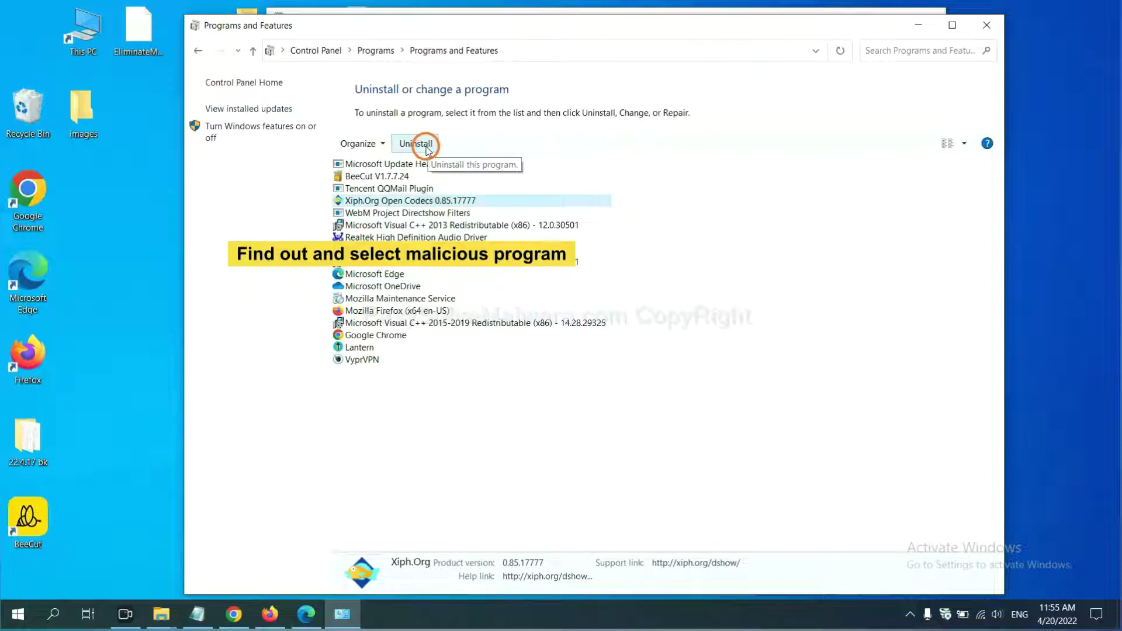
pyautogui.click(992, 26)
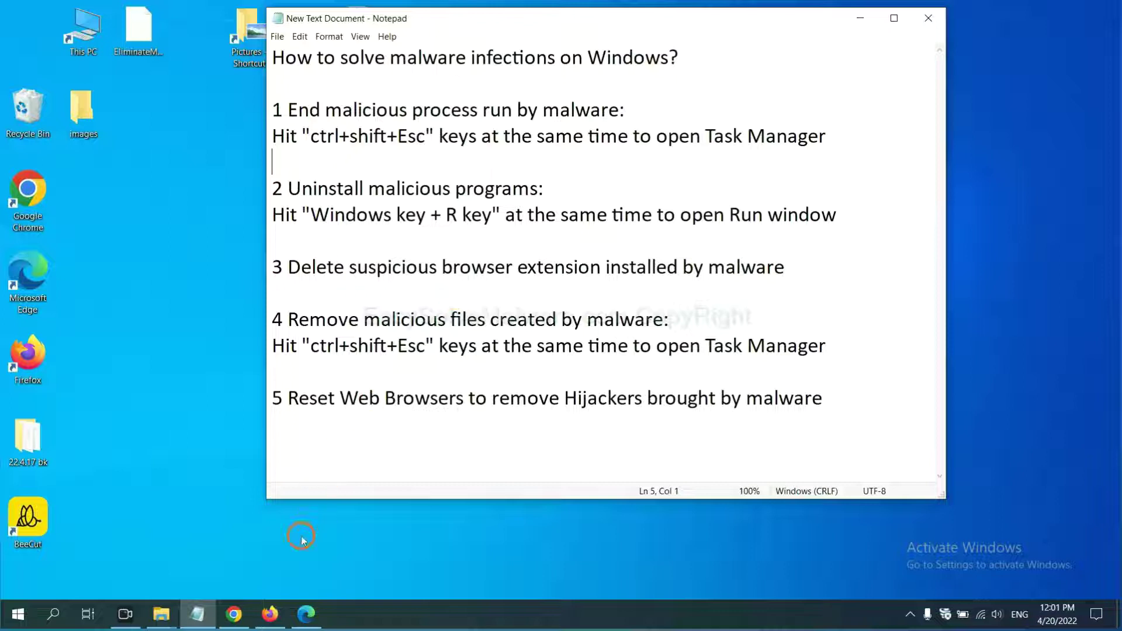
# Step: Open Chrome's Extensions page through More tools to find the Scroll To Top extension
pyautogui.click(234, 614)
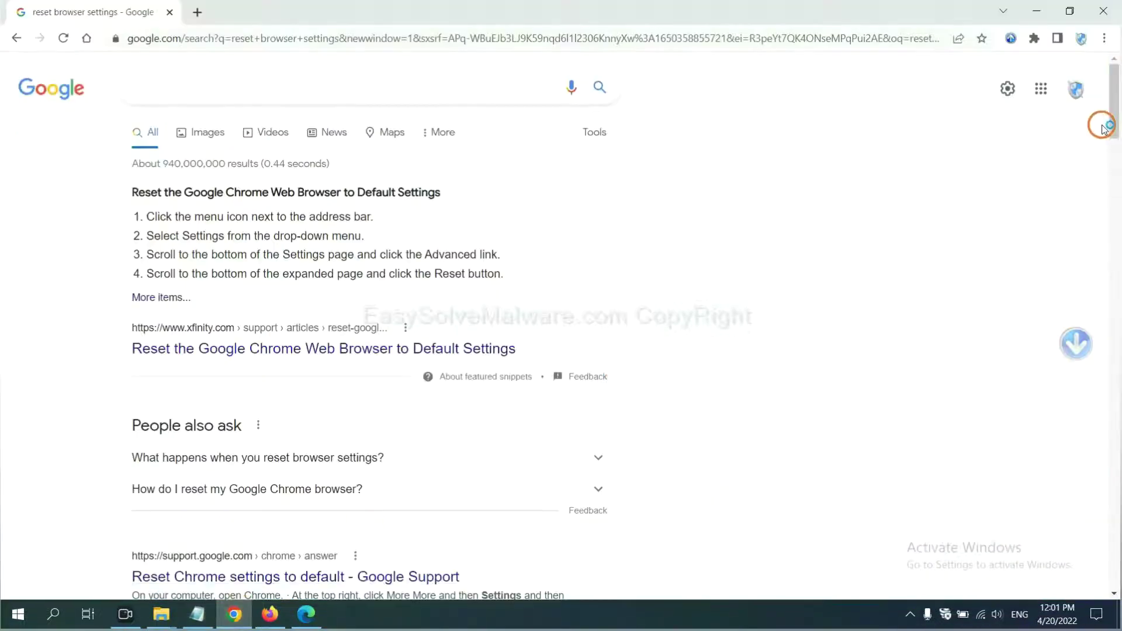
pyautogui.click(1105, 38)
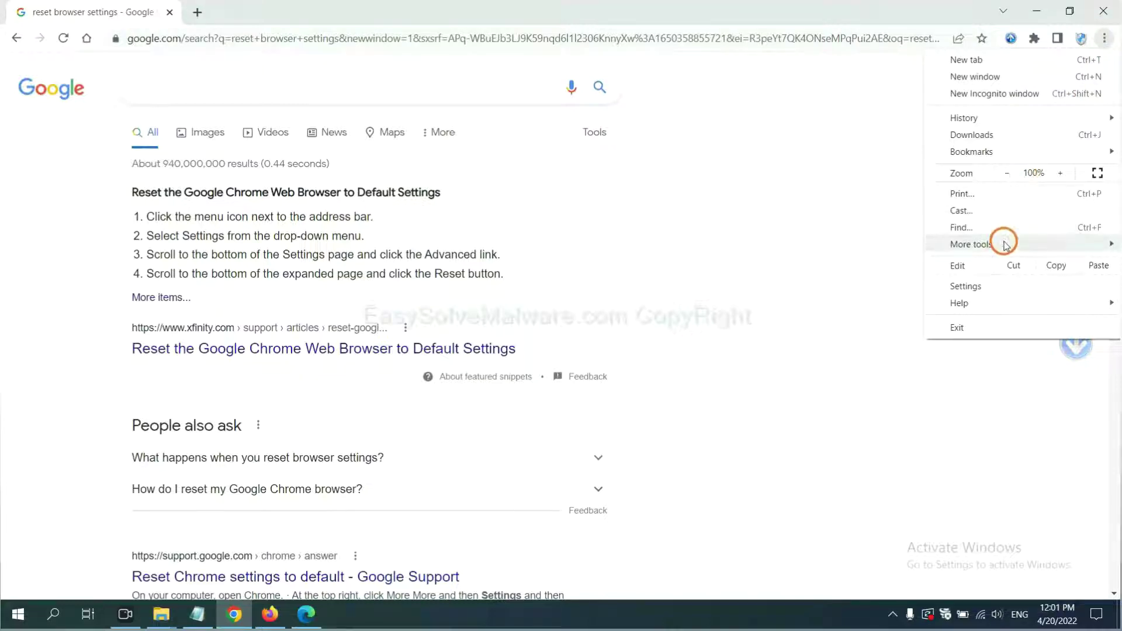
pyautogui.moveTo(1006, 244)
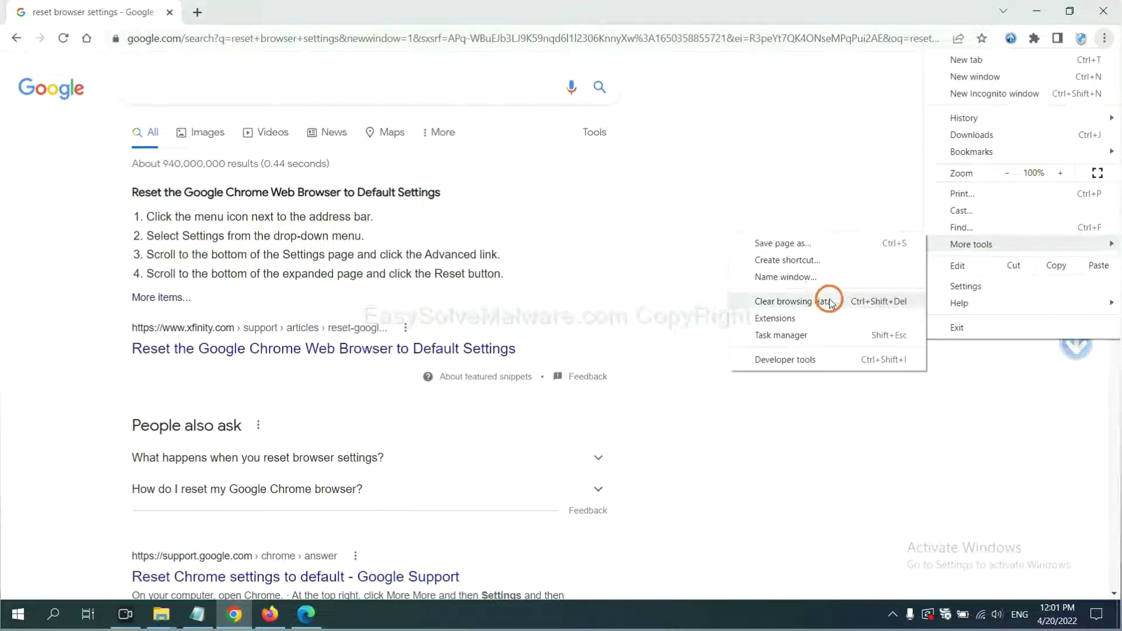
pyautogui.click(827, 318)
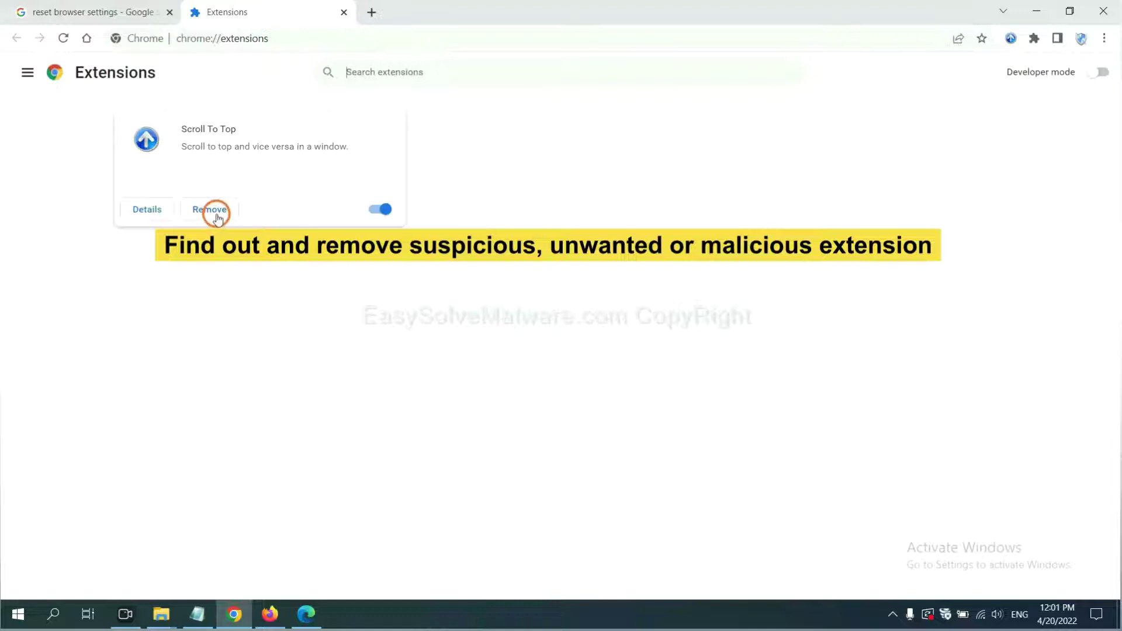
# Step: Open Firefox's Add-ons Manager and choose Remove for GIPHY for Firefox
pyautogui.click(268, 614)
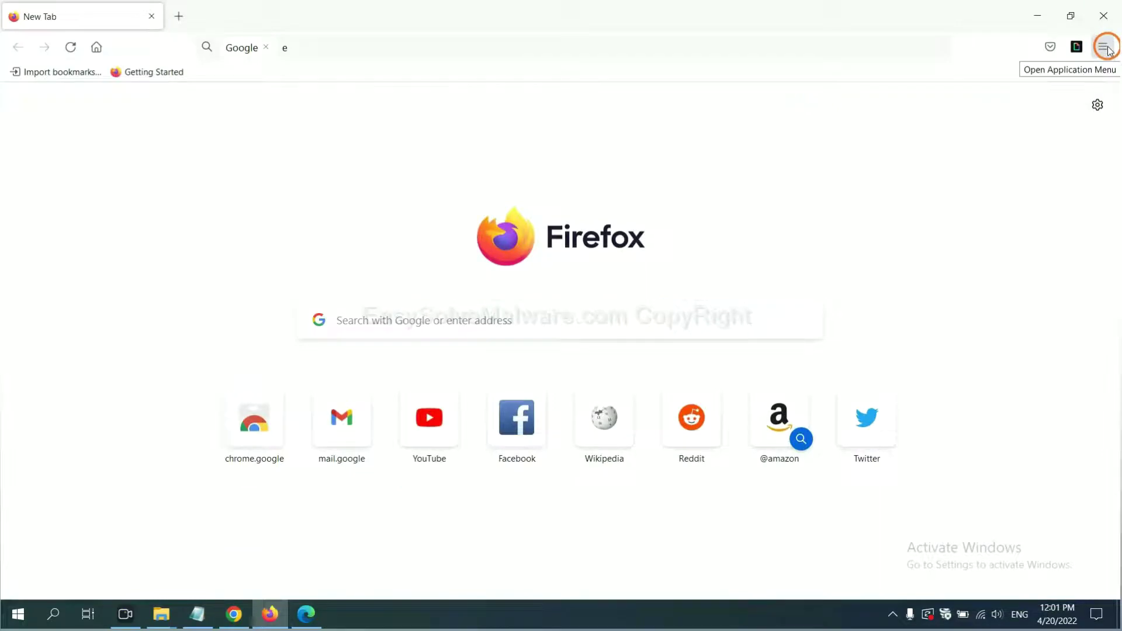
pyautogui.click(1105, 48)
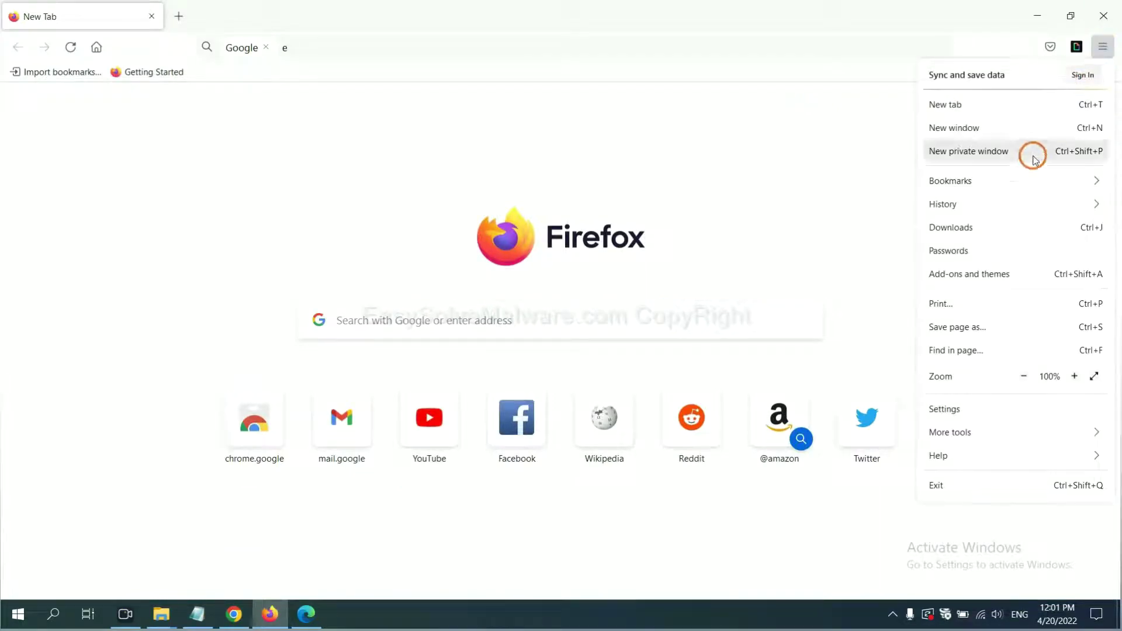
pyautogui.click(981, 283)
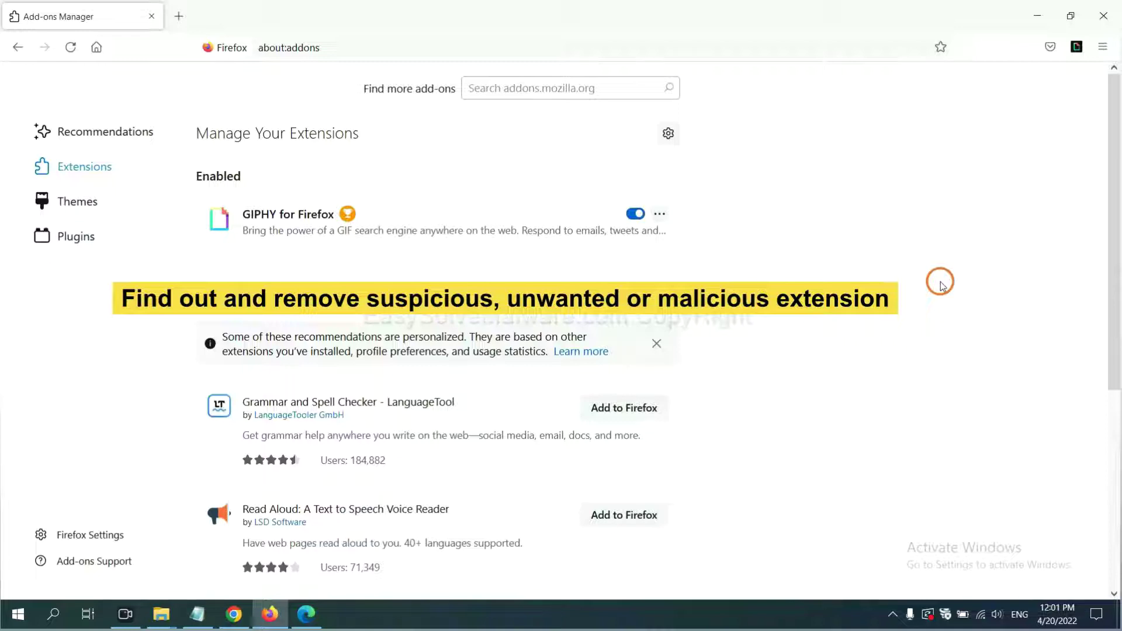
pyautogui.click(660, 215)
pyautogui.click(677, 239)
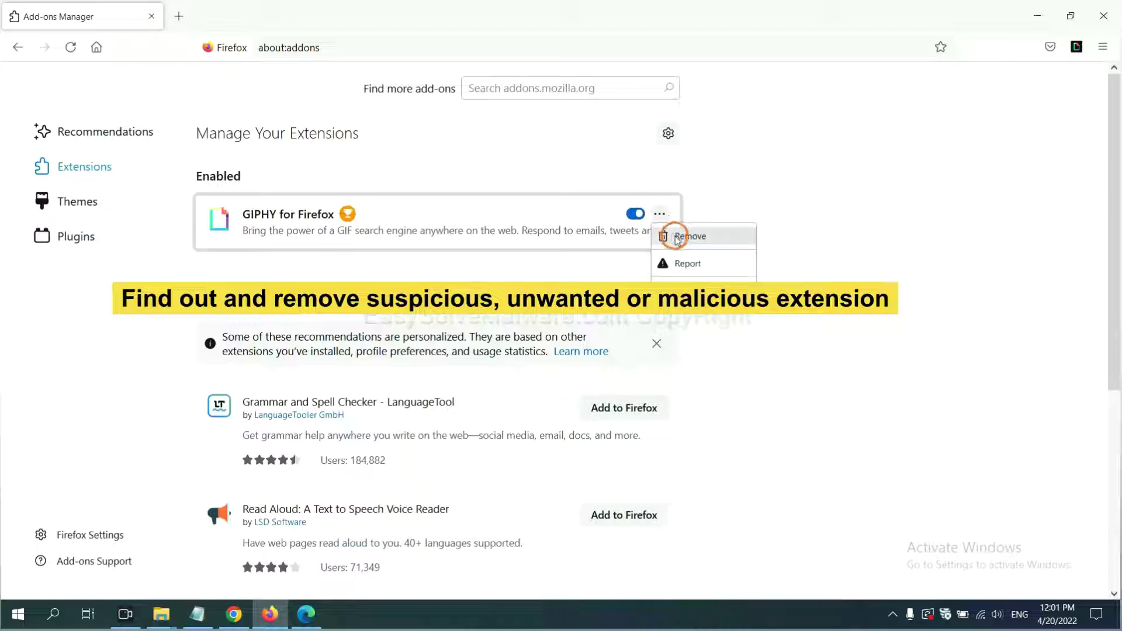
# Step: Open Edge's extension management page and remove ArcVpn Free Fast VPN Proxy
pyautogui.click(305, 616)
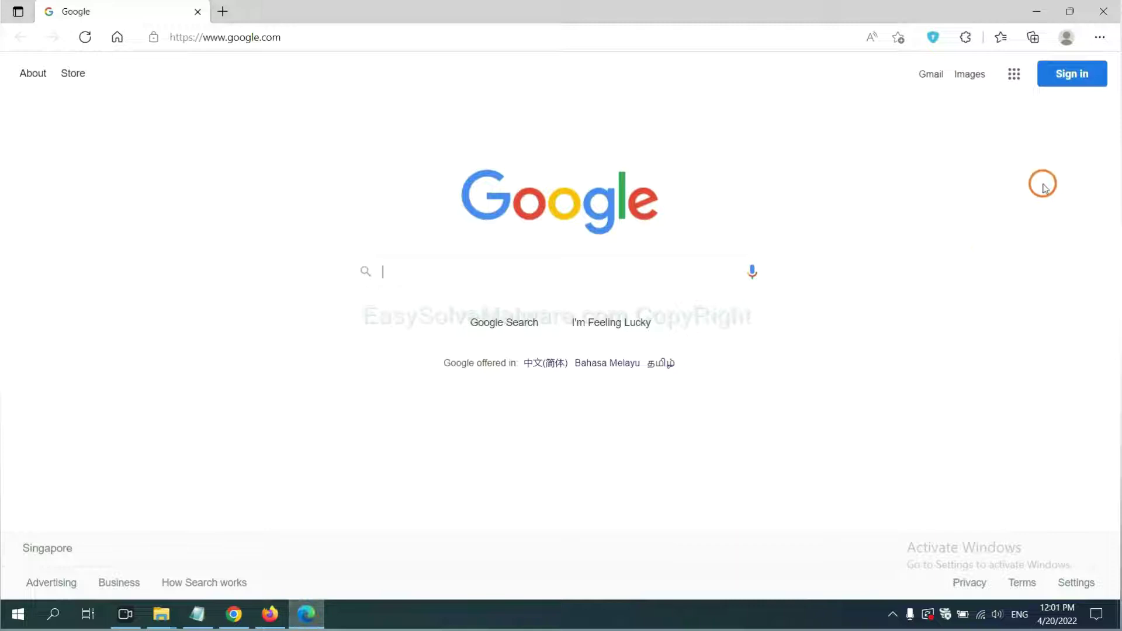
pyautogui.click(1099, 40)
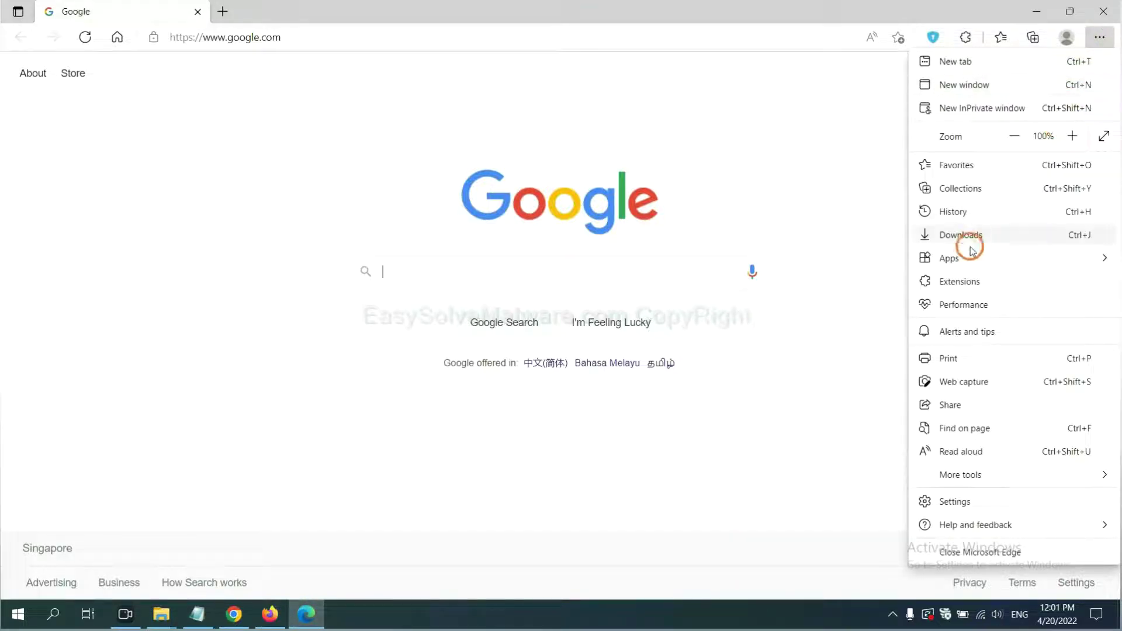
pyautogui.rightClick(965, 283)
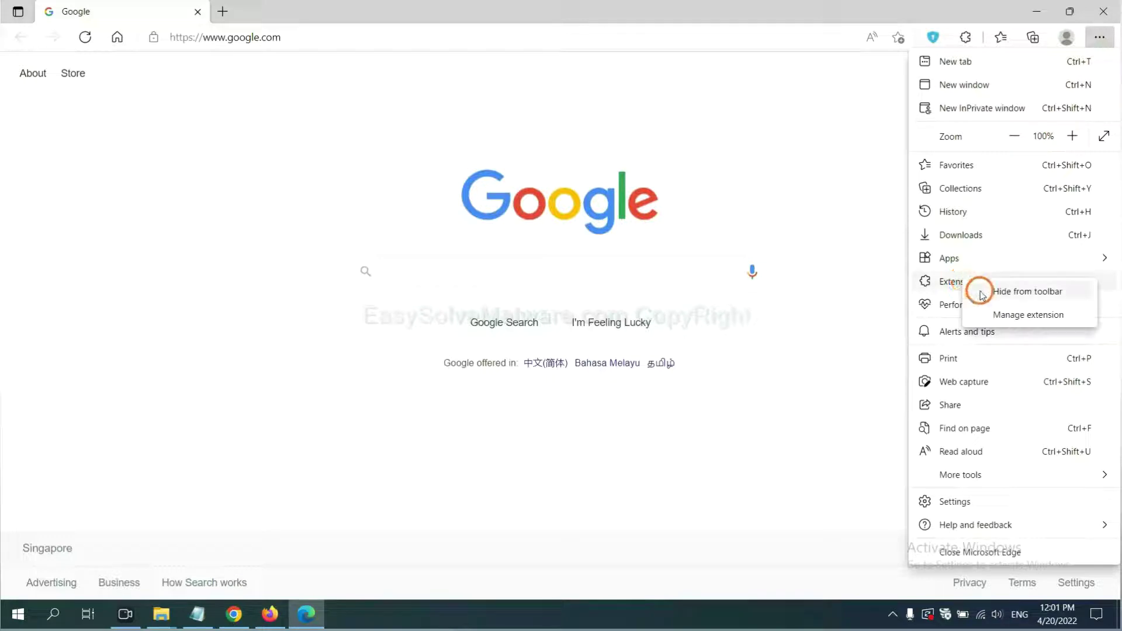
pyautogui.click(1007, 316)
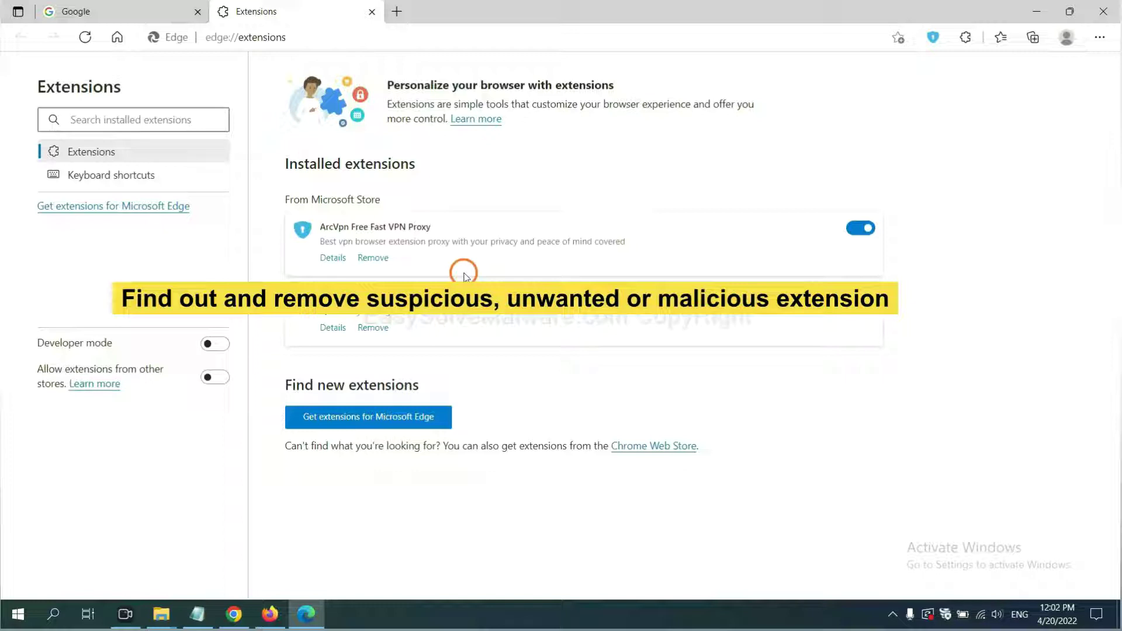
pyautogui.click(381, 259)
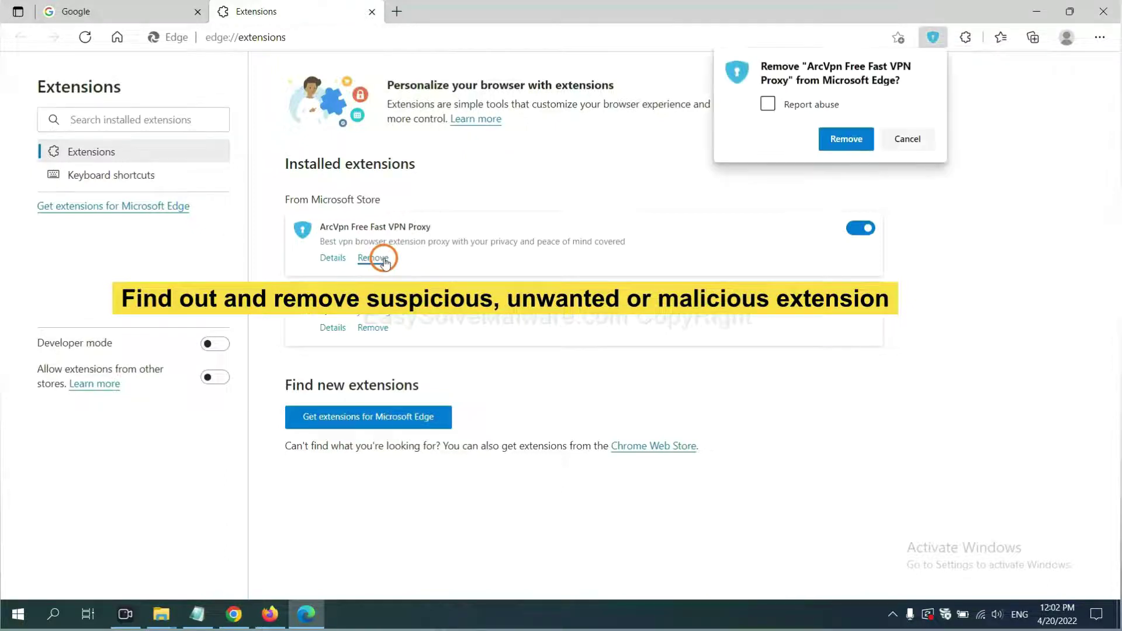
pyautogui.click(837, 142)
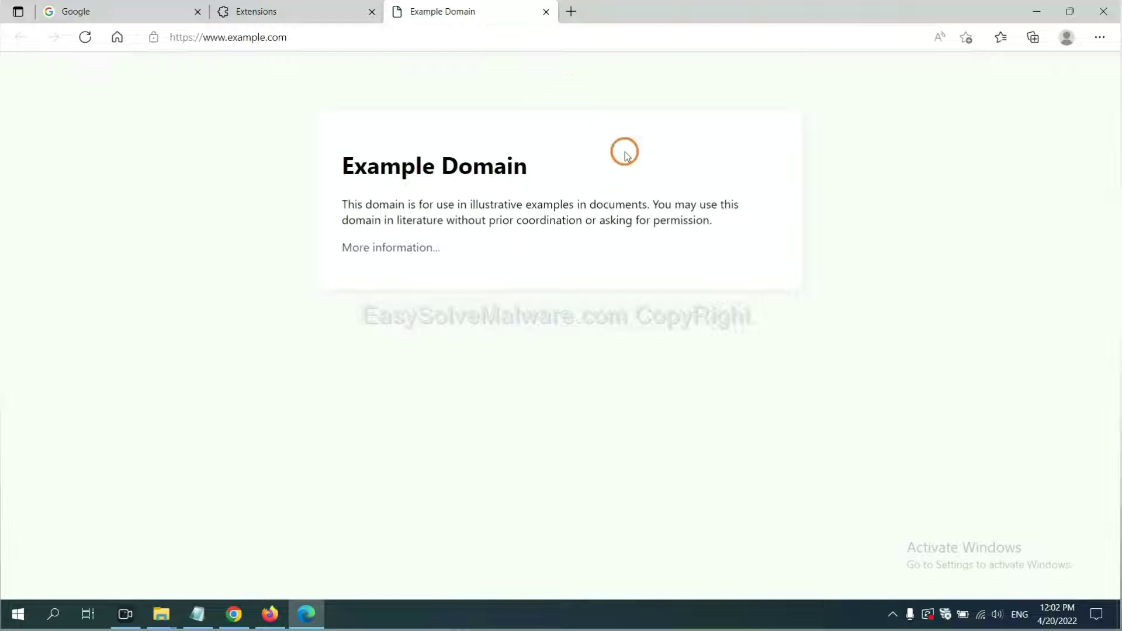
# Step: Show the desktop and highlight step 4's Run and regedit instructions in the notes
pyautogui.click(1118, 624)
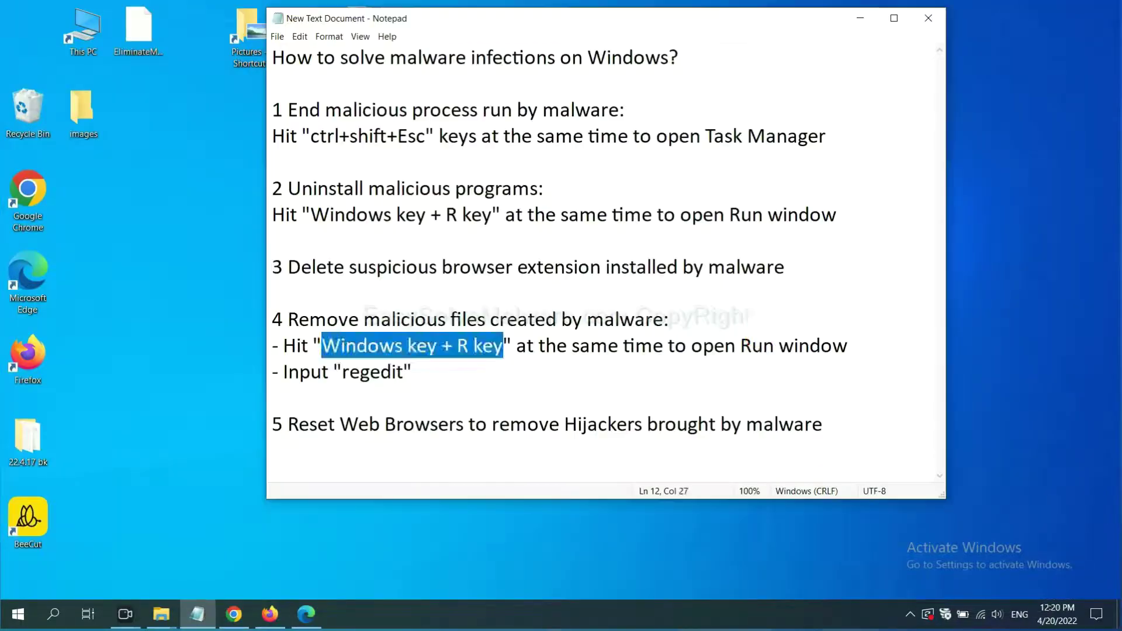
pyautogui.click(762, 344)
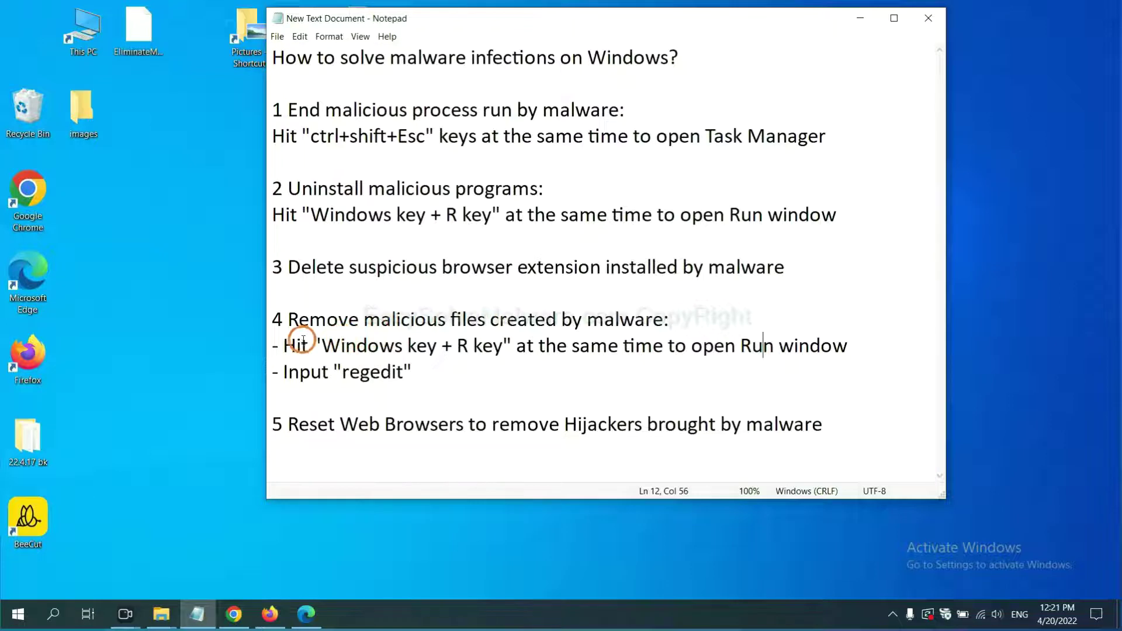
pyautogui.moveTo(284, 345); pyautogui.dragTo(636, 362)
pyautogui.click(652, 351)
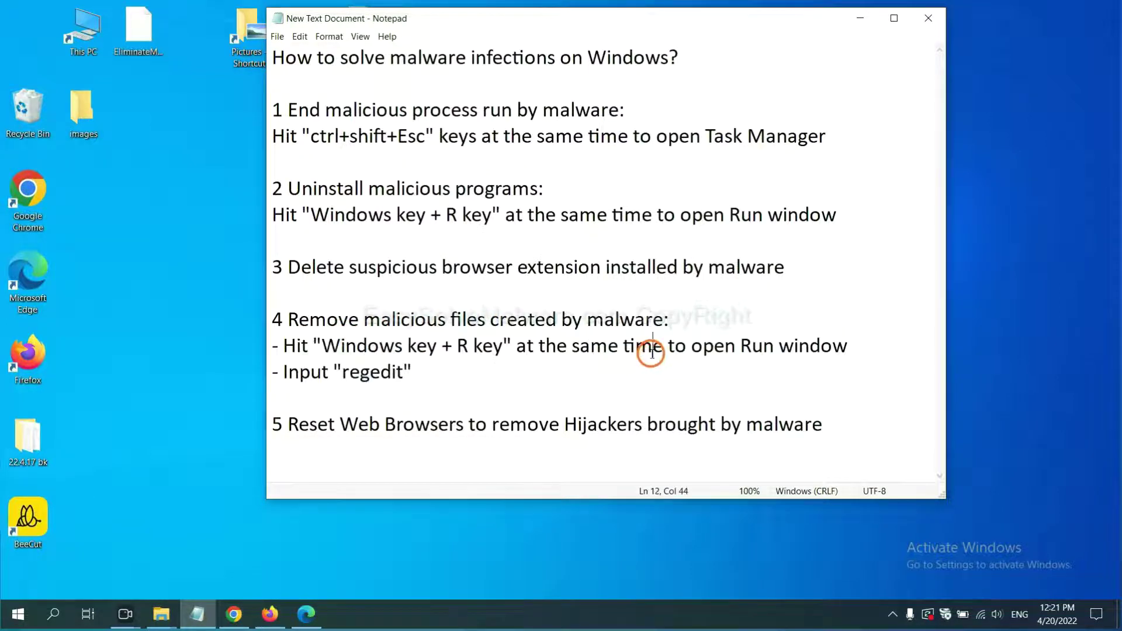
# Step: Run regedit from the Win+R Run dialog to open Registry Editor
pyautogui.press('super+r')
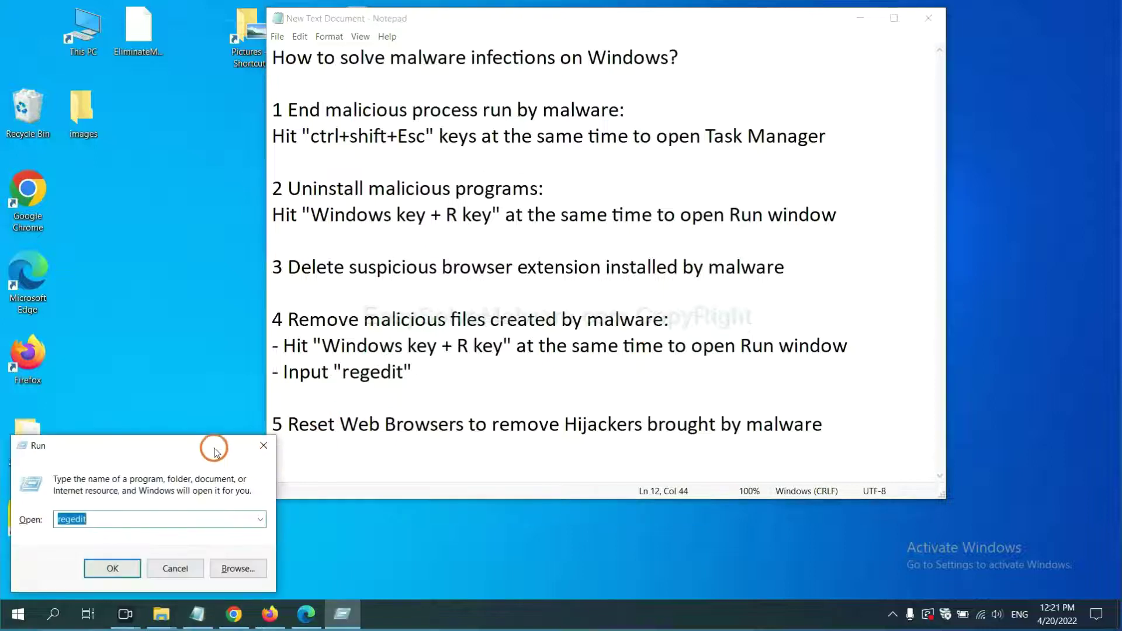
pyautogui.moveTo(213, 444); pyautogui.dragTo(893, 234)
pyautogui.click(813, 304)
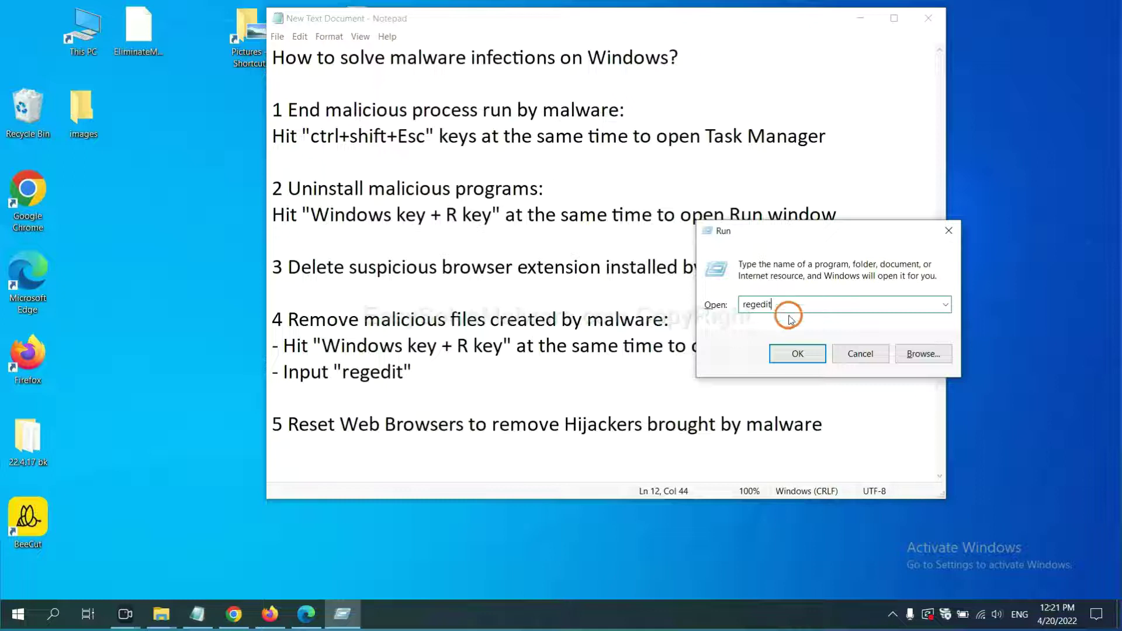
pyautogui.click(797, 354)
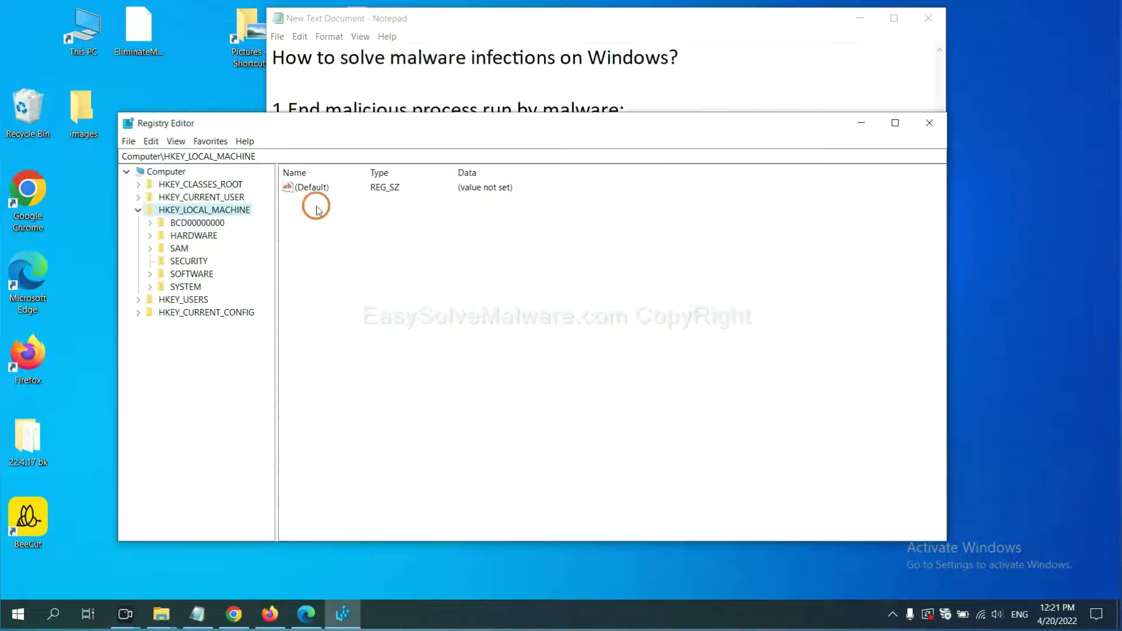
# Step: Use Edit > Find to search the registry for 'be'
pyautogui.click(158, 143)
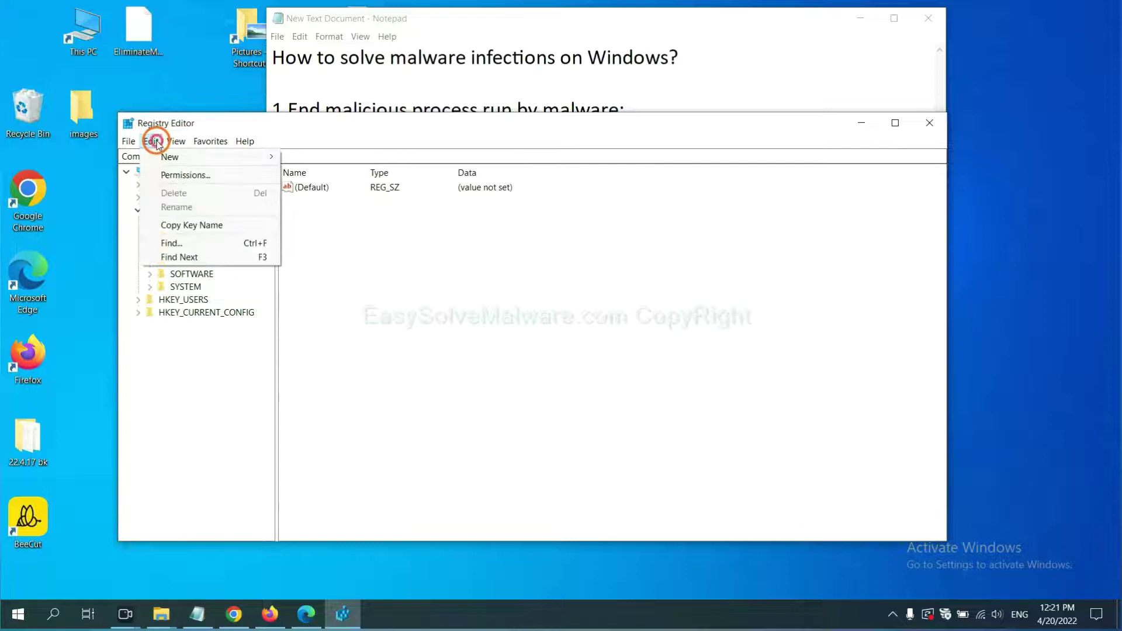
pyautogui.click(198, 245)
pyautogui.moveTo(316, 183); pyautogui.dragTo(471, 220)
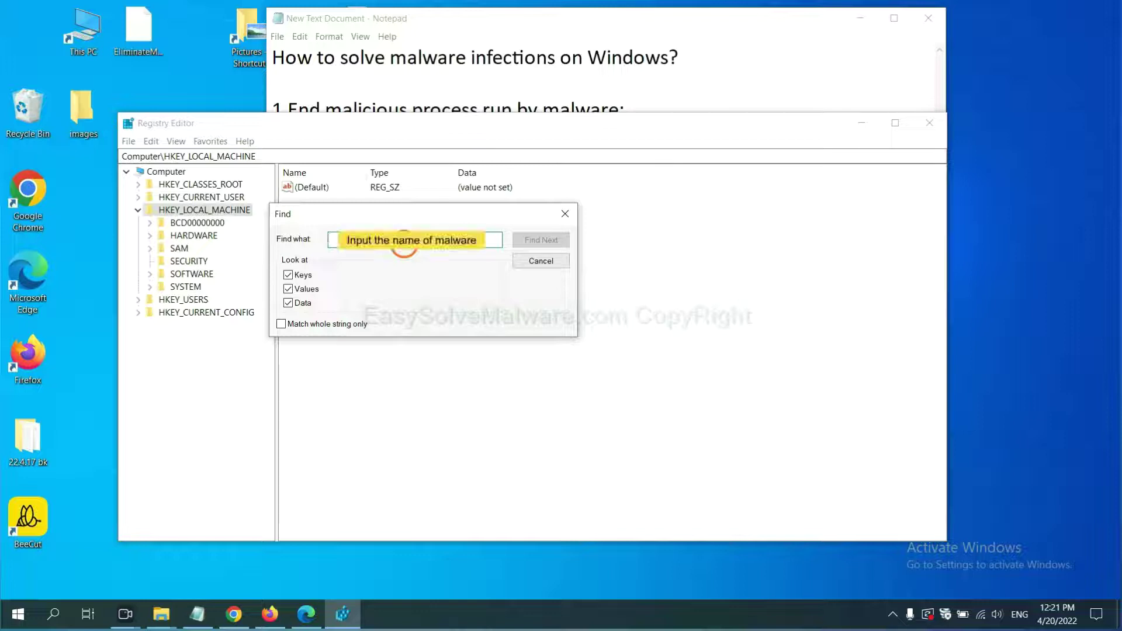
pyautogui.write('be')
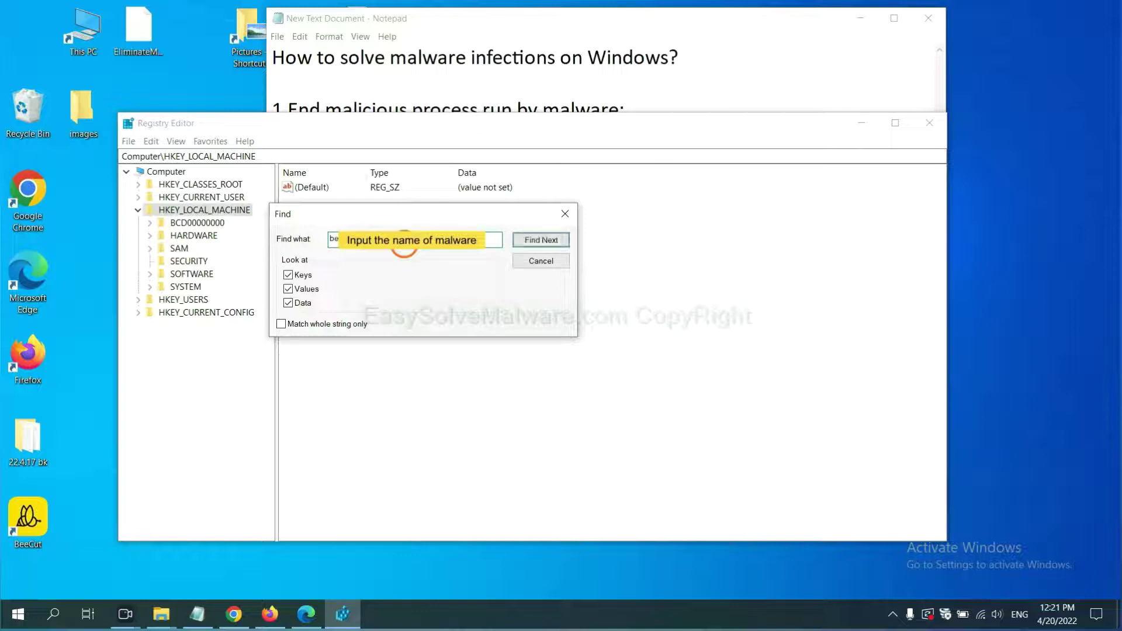
pyautogui.click(540, 241)
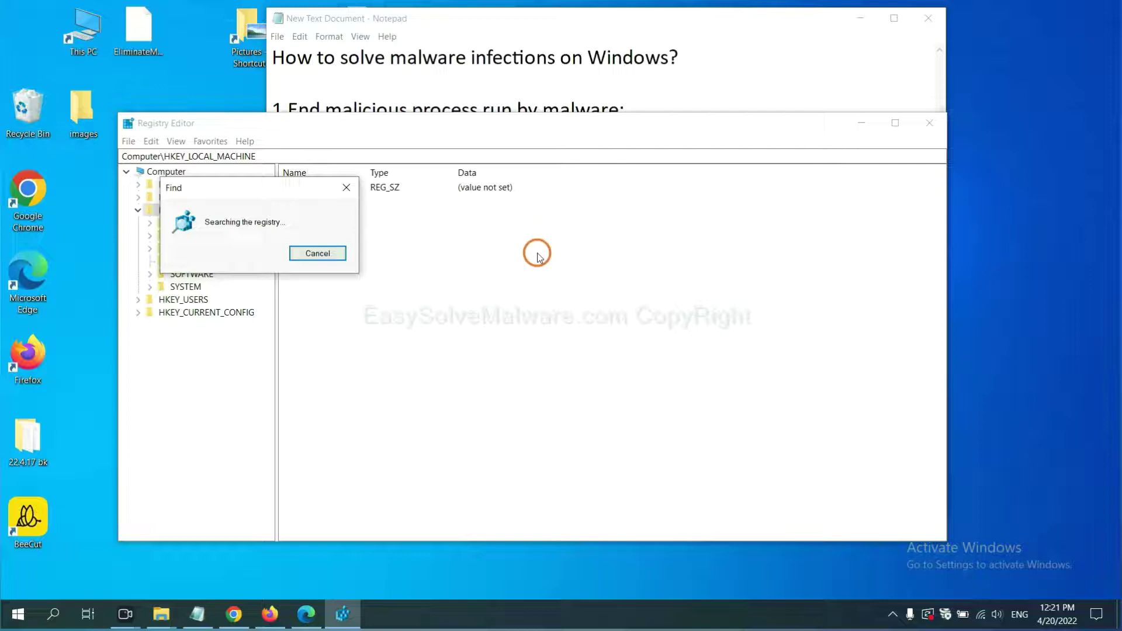
# Step: Open the context menu of the found FEATURE_BROWSER_EMULATION key
pyautogui.moveTo(273, 186); pyautogui.dragTo(587, 386)
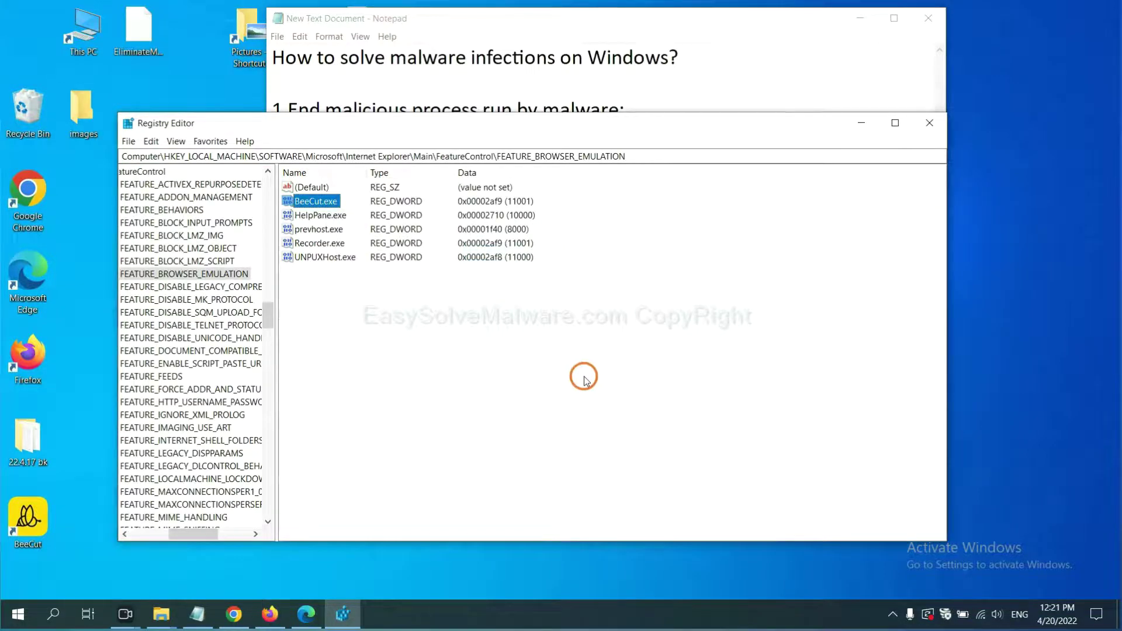
pyautogui.moveTo(189, 537); pyautogui.dragTo(182, 533)
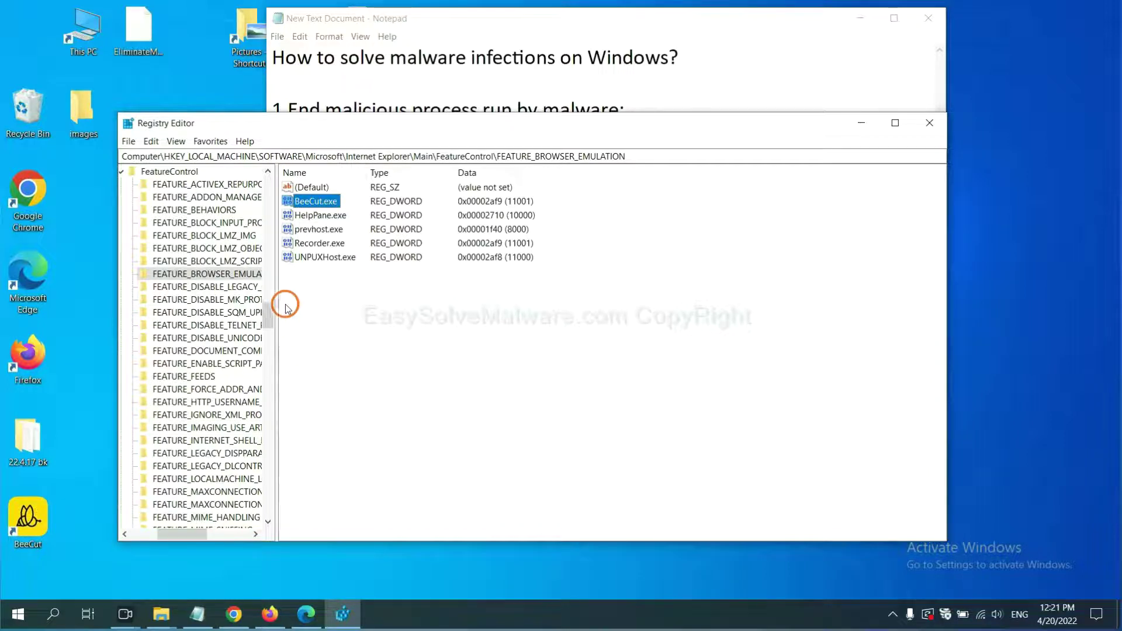
pyautogui.rightClick(227, 277)
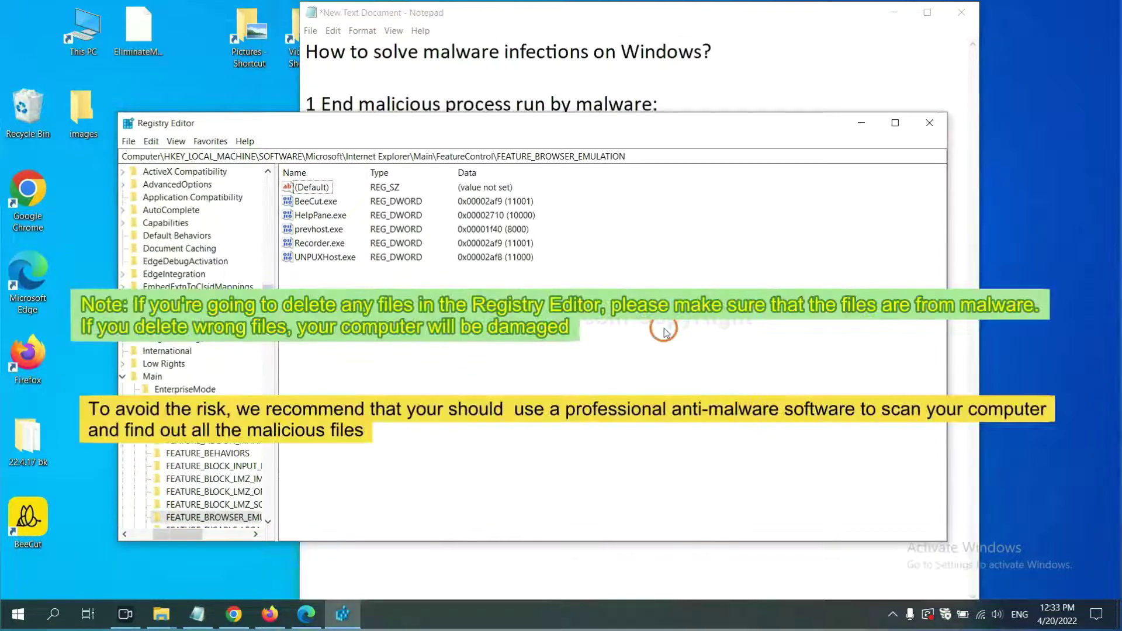
pyautogui.click(533, 354)
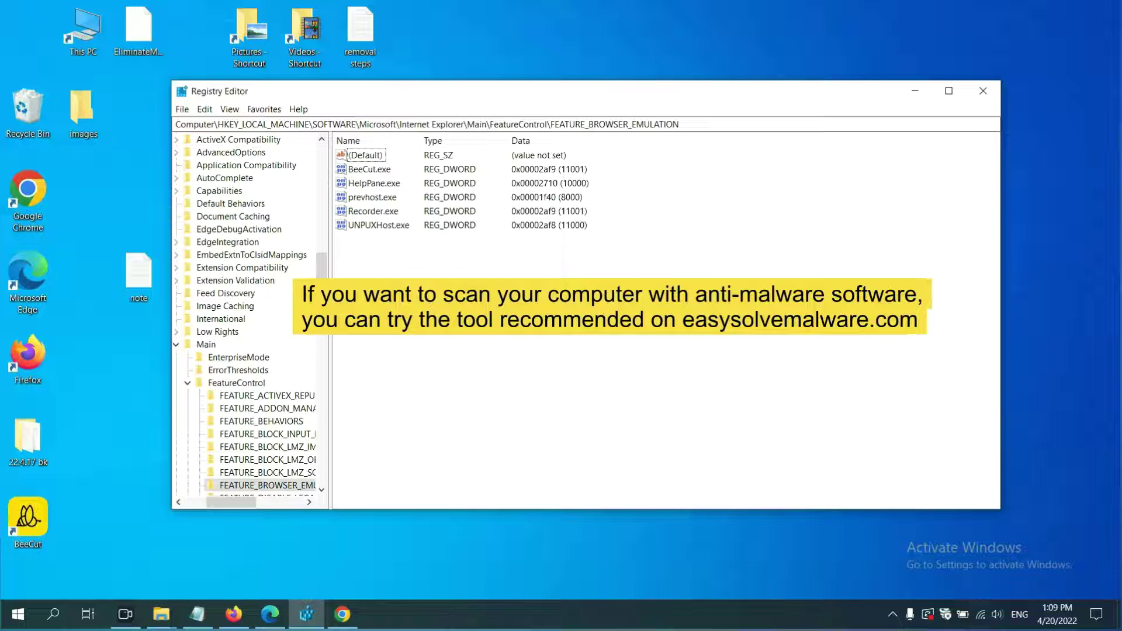
# Step: Bring Chrome forward and scroll through the EasySolveMalware.com removal guide
pyautogui.click(350, 617)
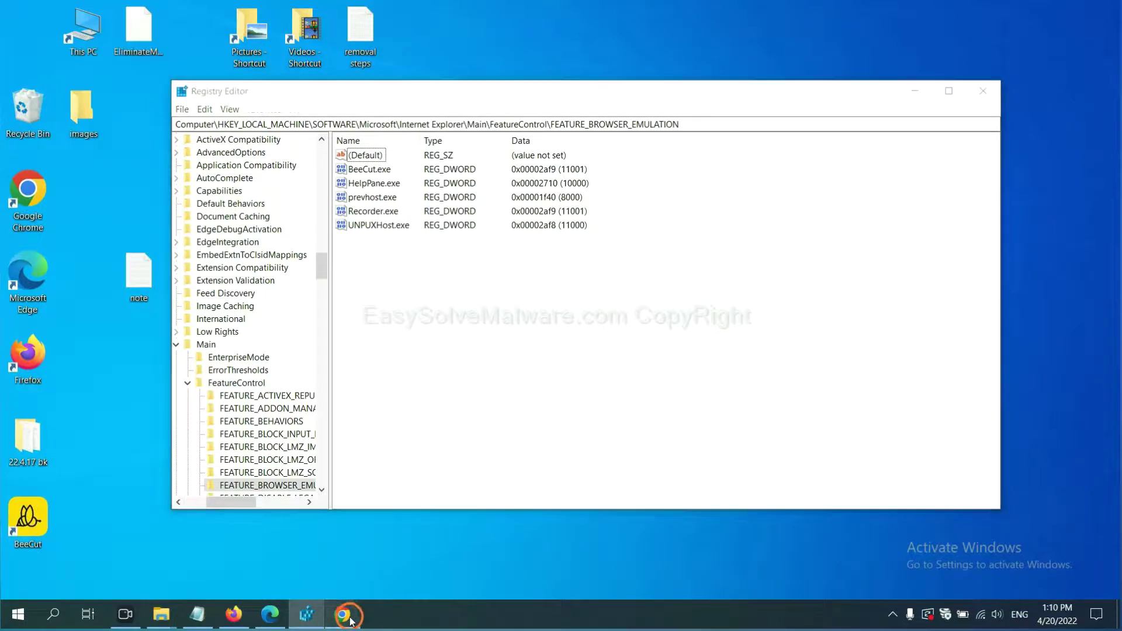
pyautogui.scroll(-1, 815, 388)
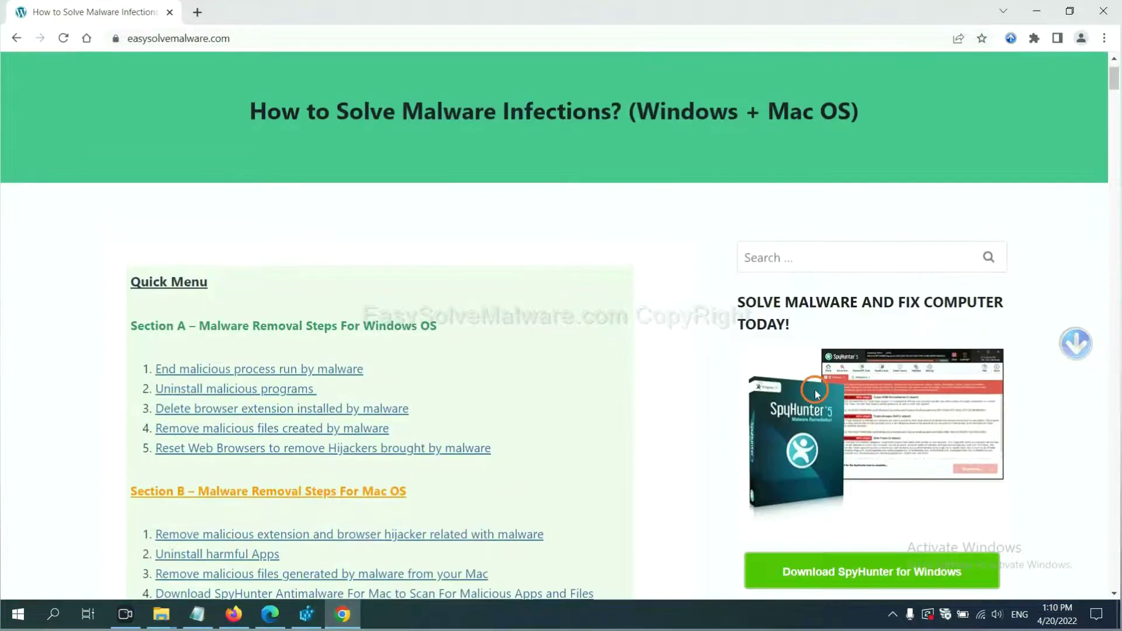
pyautogui.scroll(1, 809, 408)
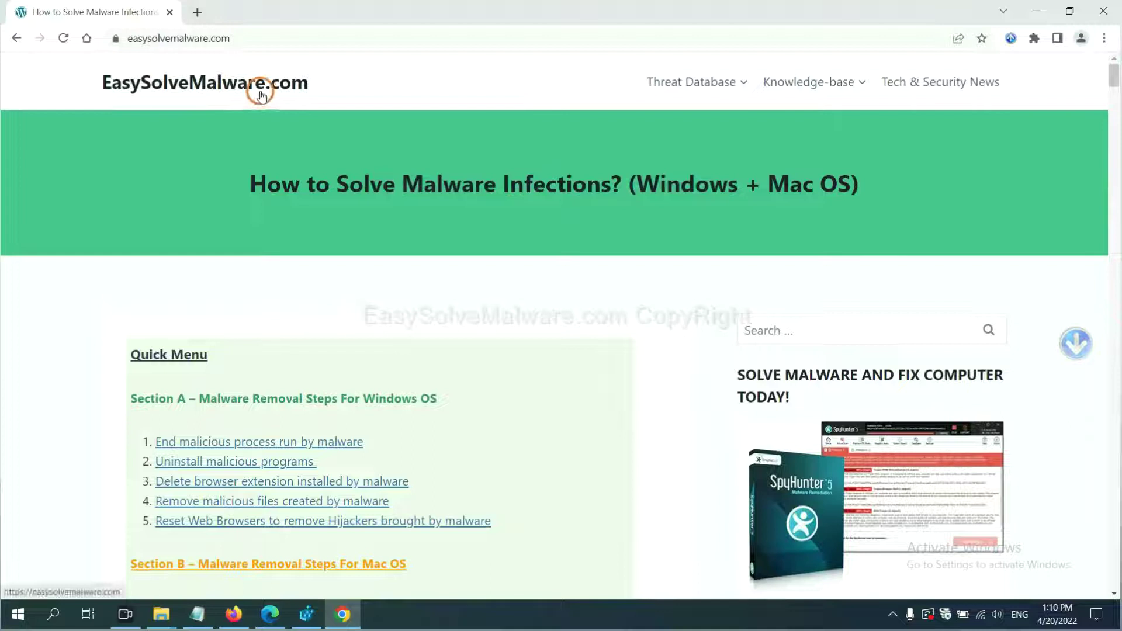
pyautogui.scroll(-3, 912, 386)
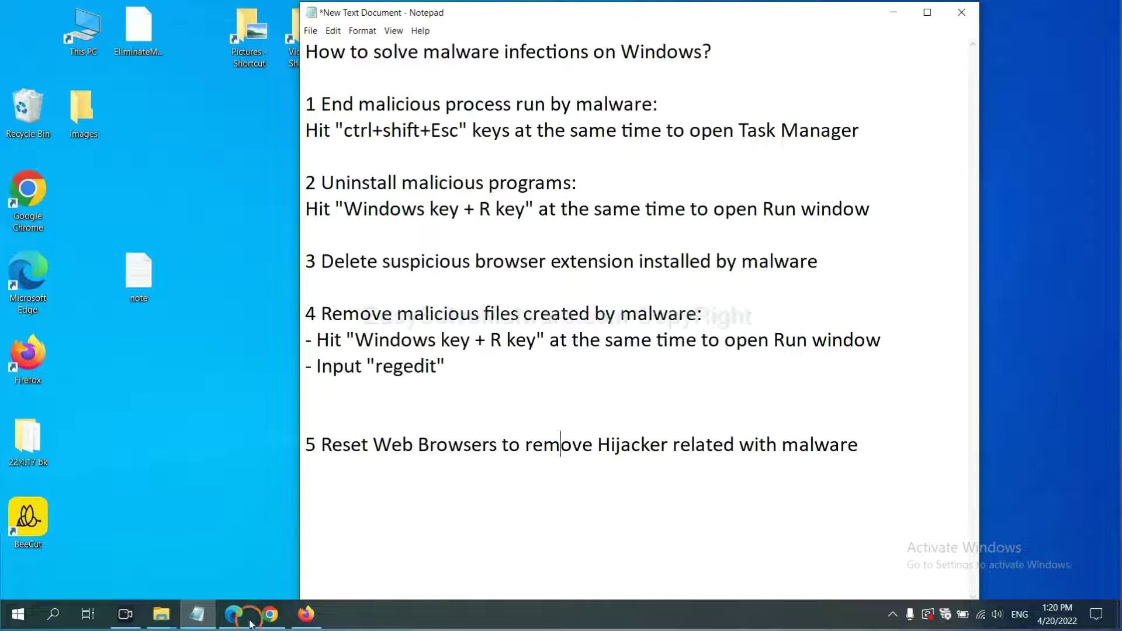
# Step: Filter Chrome settings by 'reset' and choose Restore settings to their original defaults
pyautogui.click(270, 614)
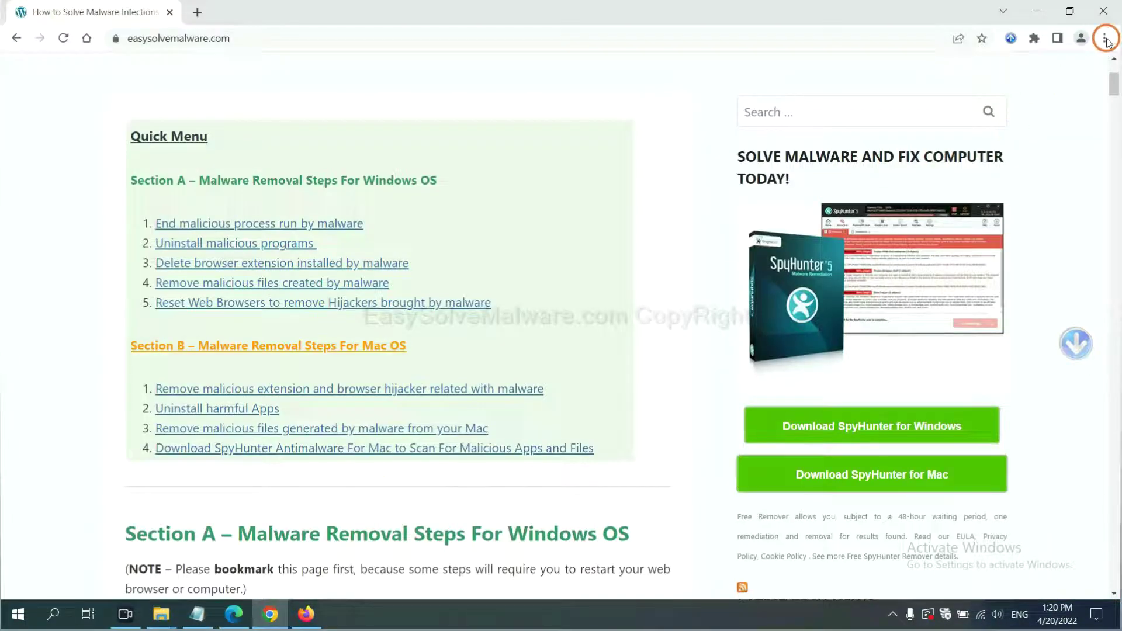
pyautogui.click(1105, 38)
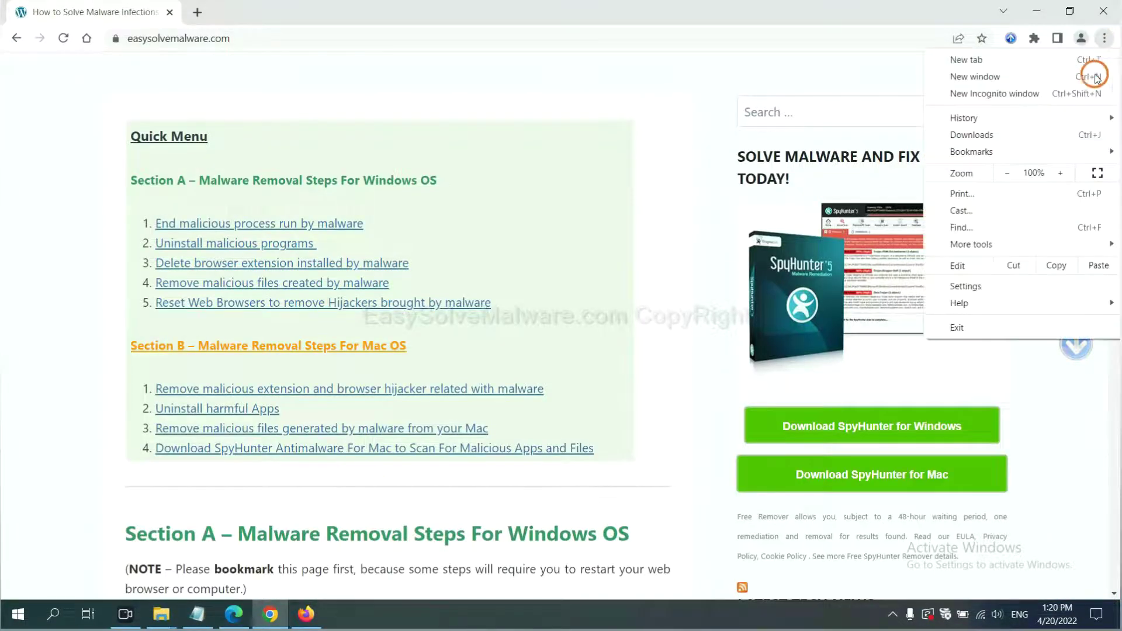
pyautogui.click(980, 285)
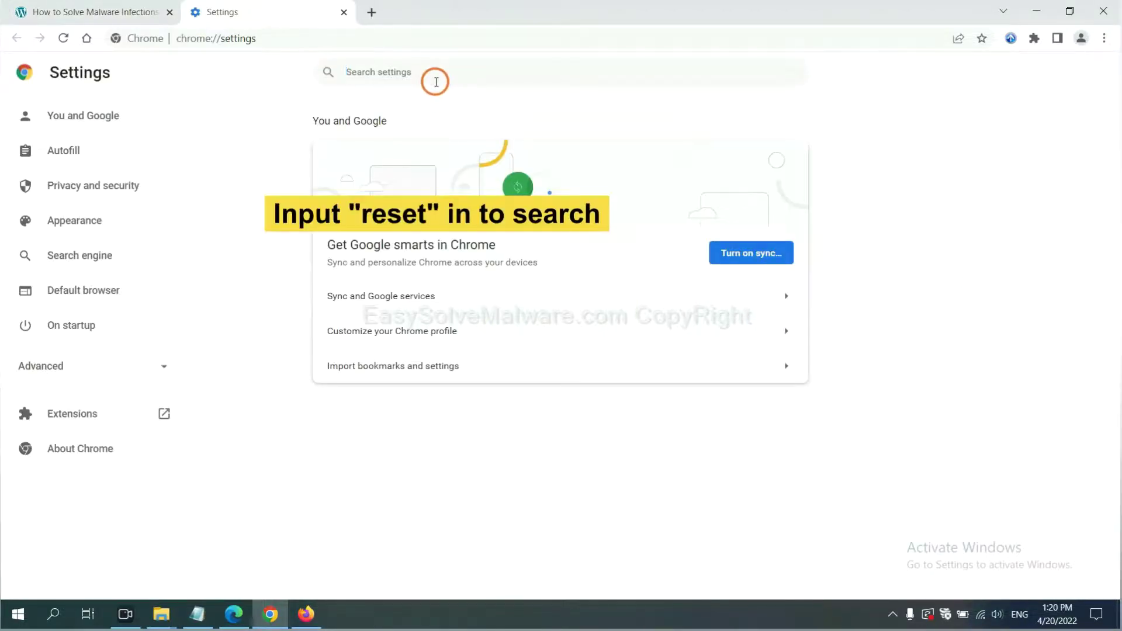
pyautogui.click(436, 82)
pyautogui.write('reset')
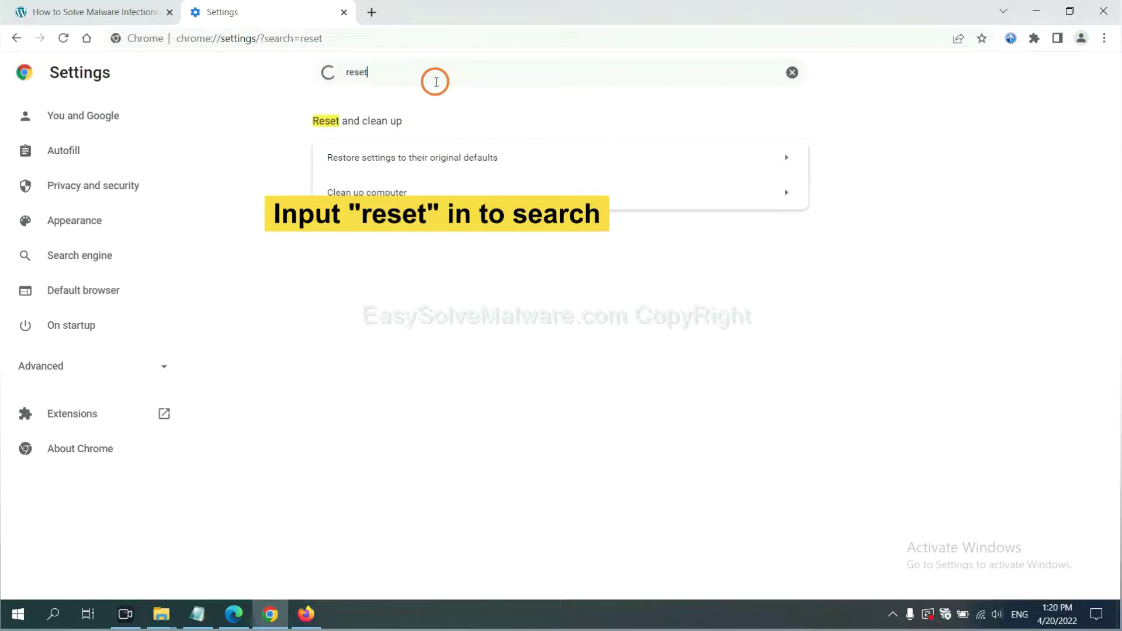
pyautogui.click(480, 158)
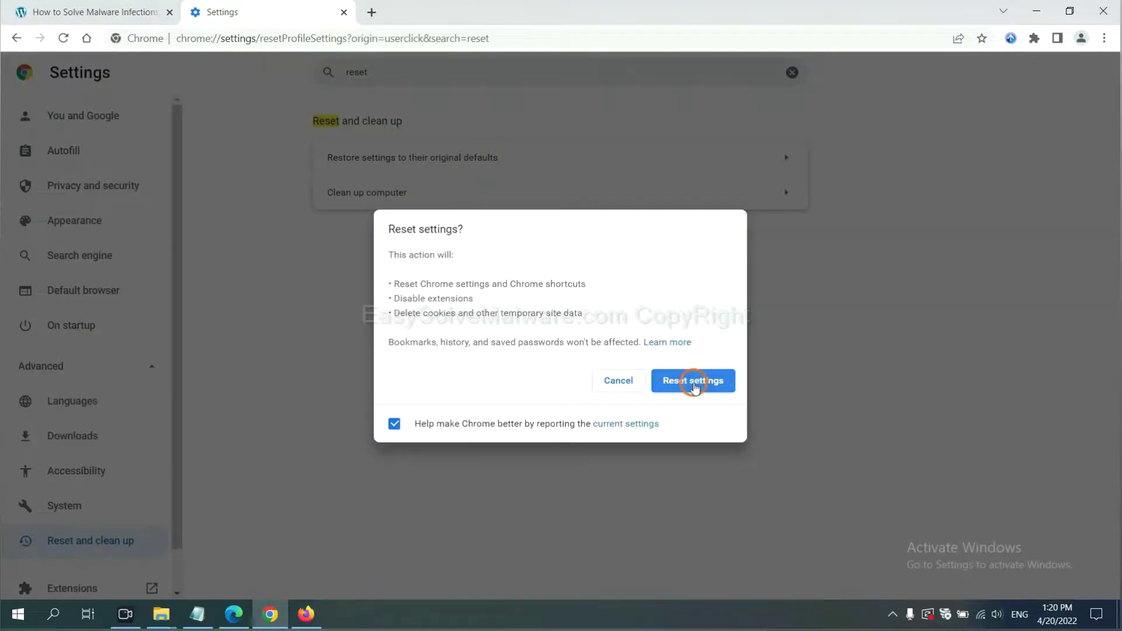
# Step: Refresh Firefox from Help > More troubleshooting information, confirming Refresh Firefox
pyautogui.click(311, 605)
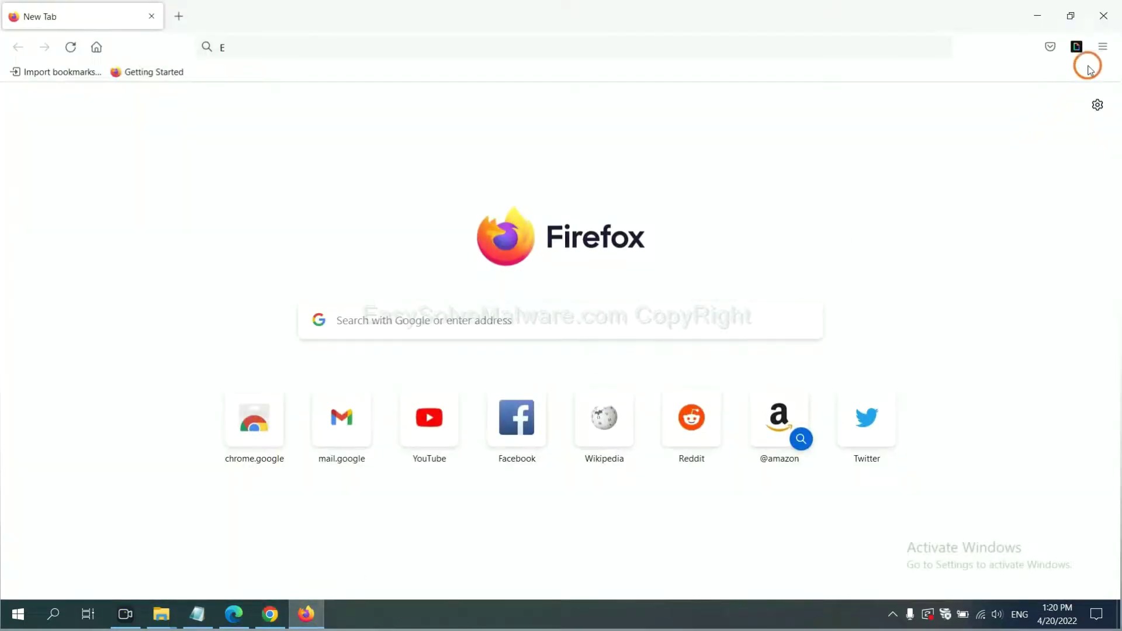
pyautogui.click(1103, 50)
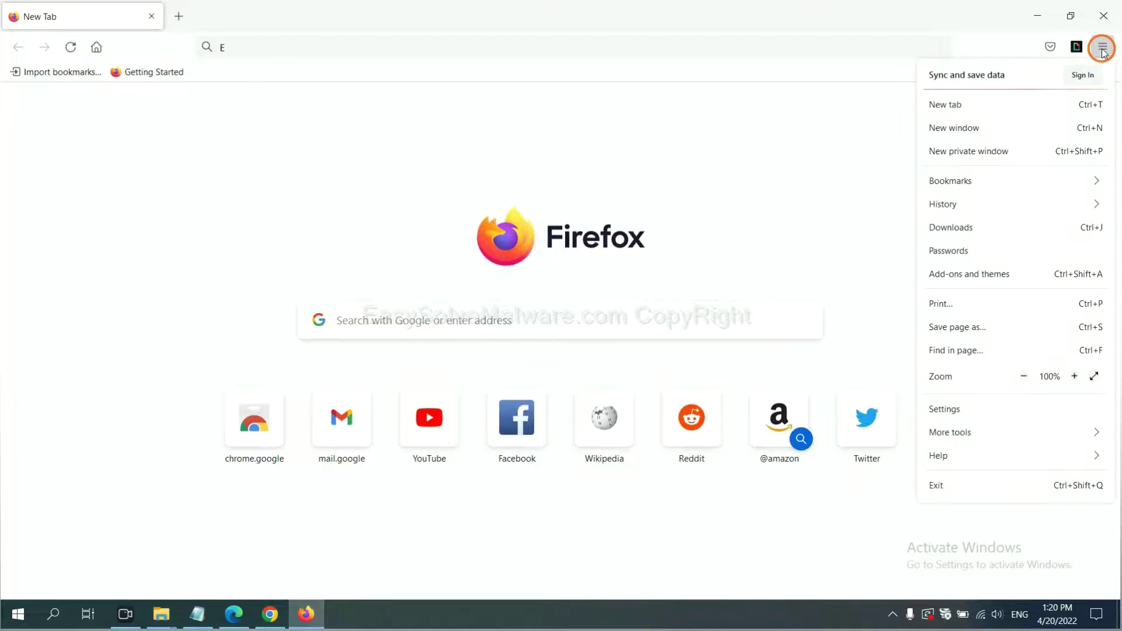
pyautogui.click(965, 455)
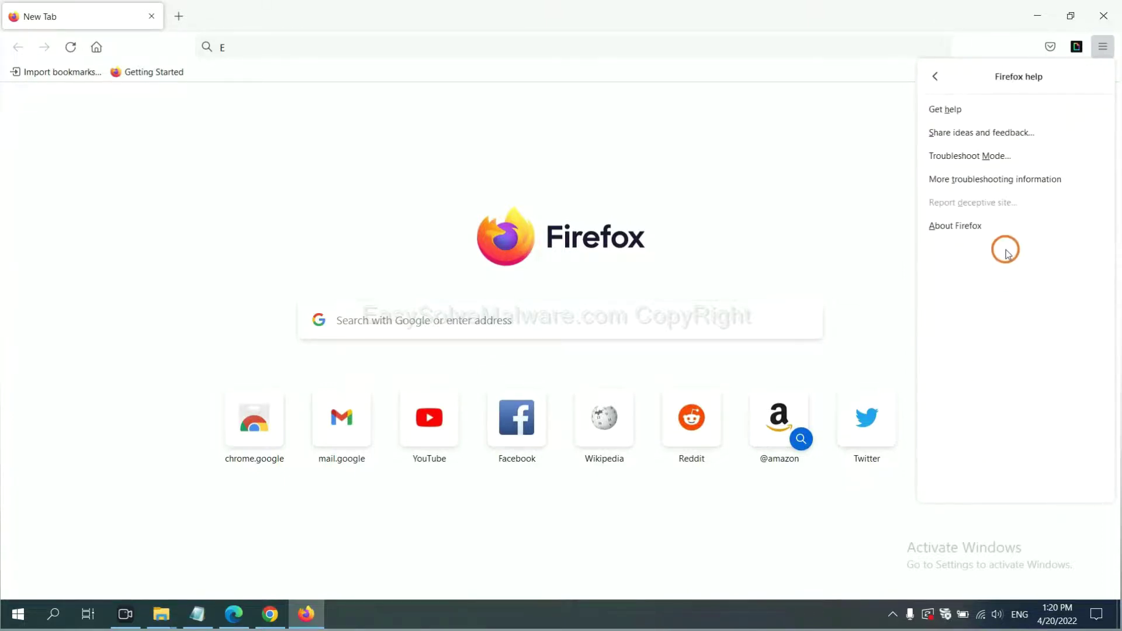
pyautogui.click(986, 181)
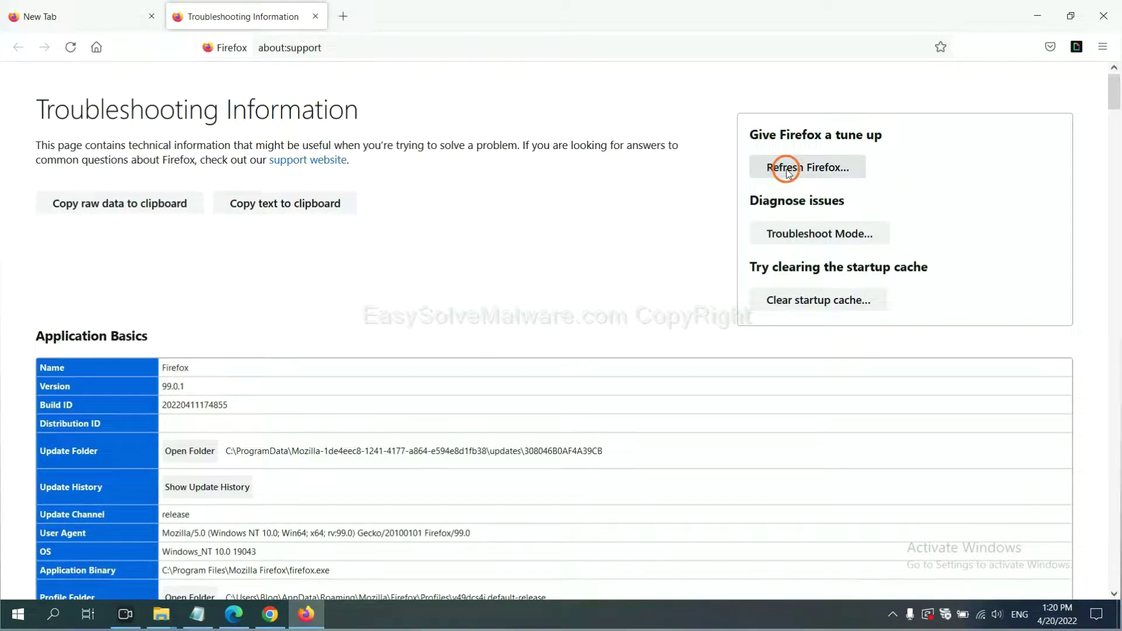
pyautogui.click(789, 170)
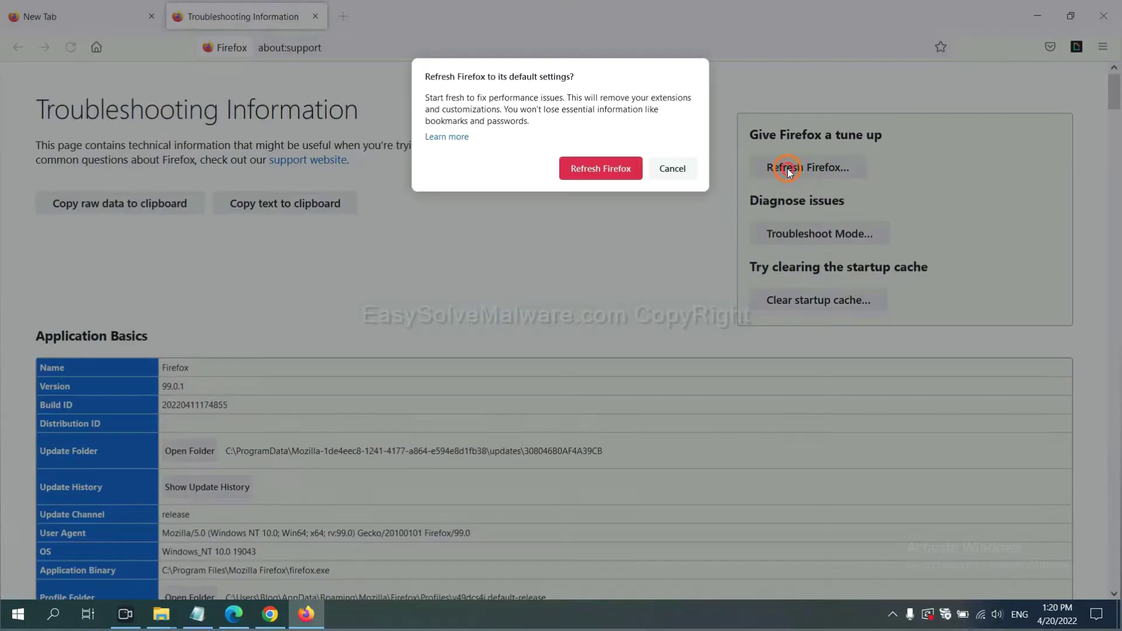
pyautogui.click(608, 176)
# Step: Filter Edge settings by 'reset' and choose Restore settings to their default values
pyautogui.click(233, 616)
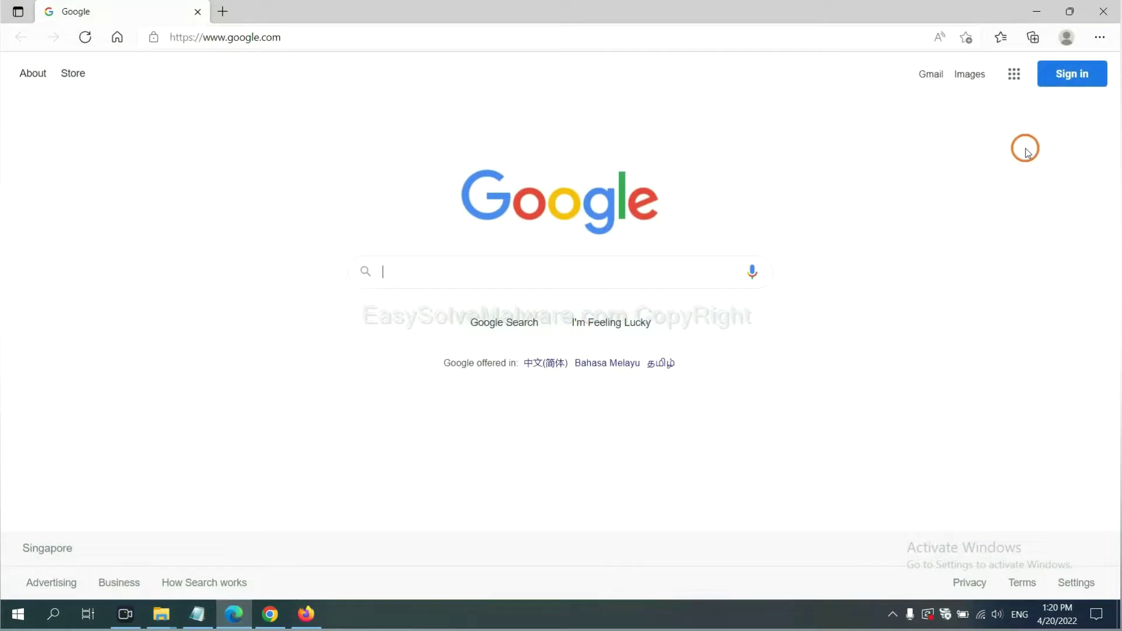
pyautogui.click(1100, 38)
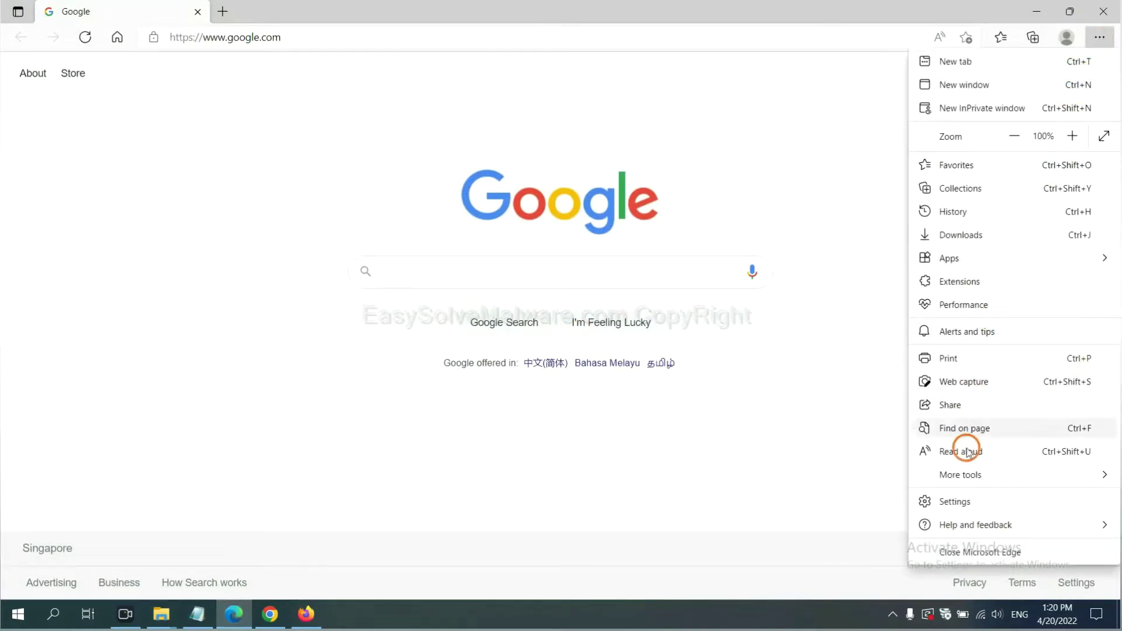
pyautogui.click(959, 501)
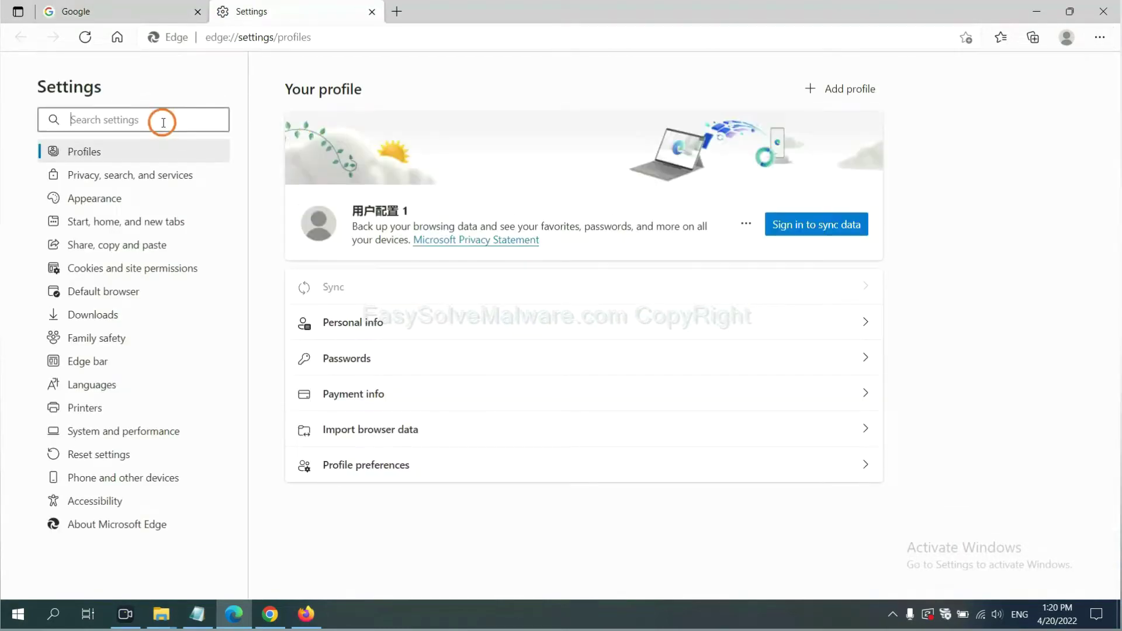
pyautogui.write('re')
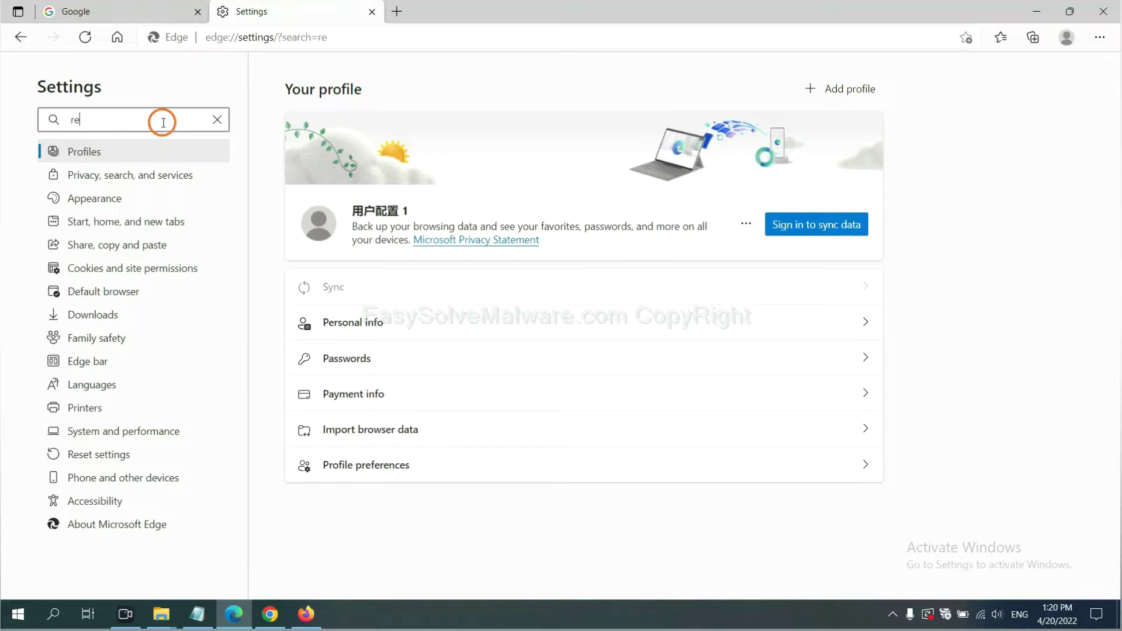
pyautogui.write('set')
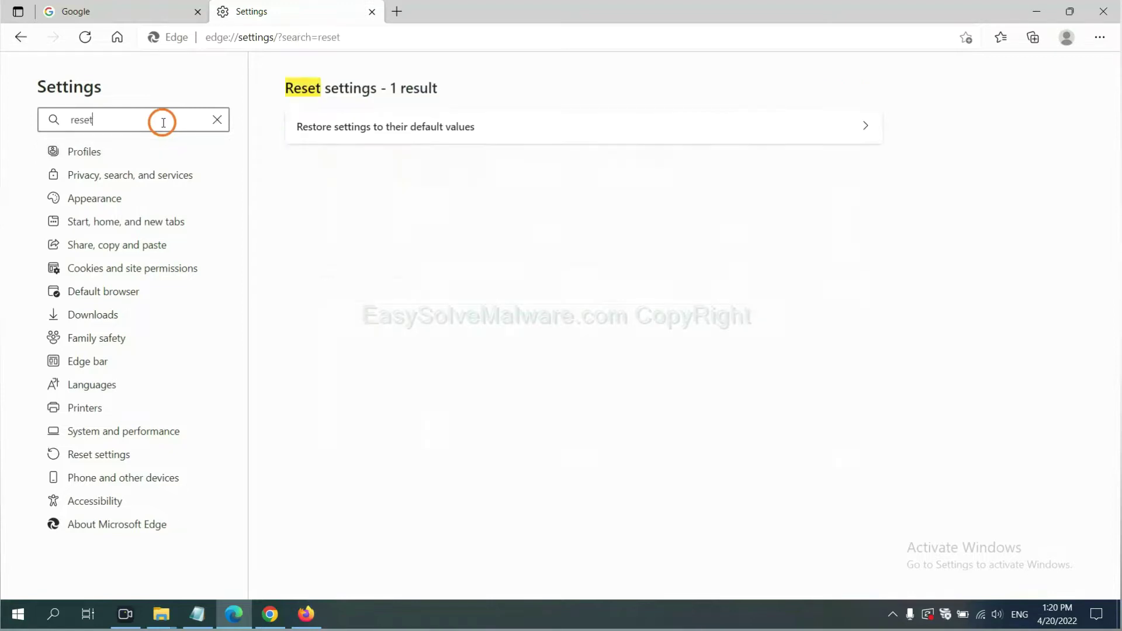
pyautogui.click(395, 126)
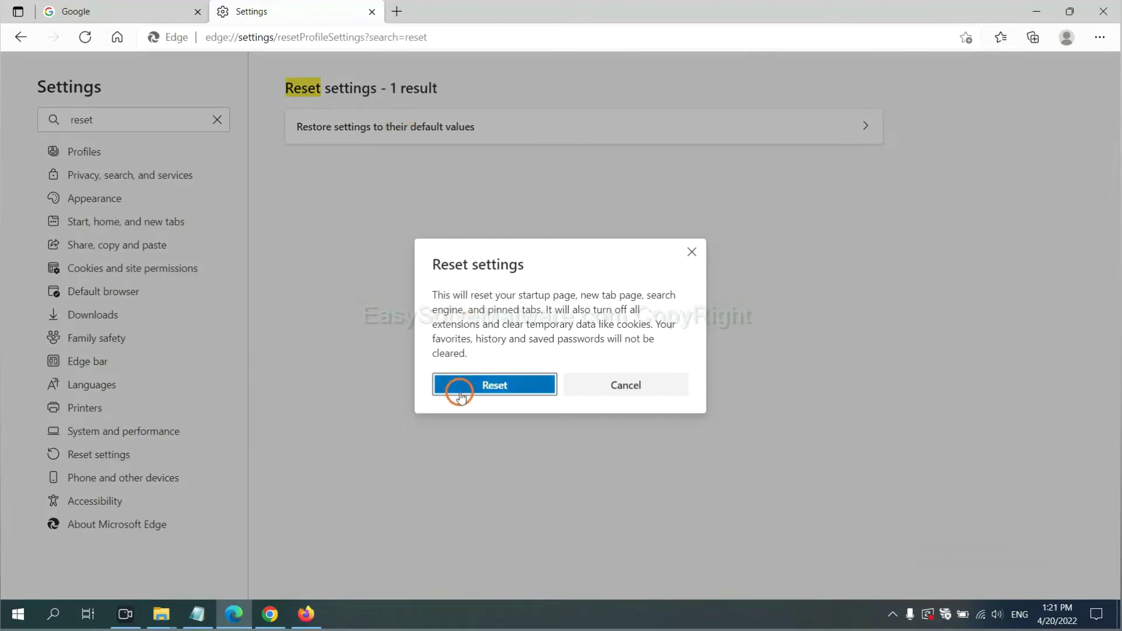